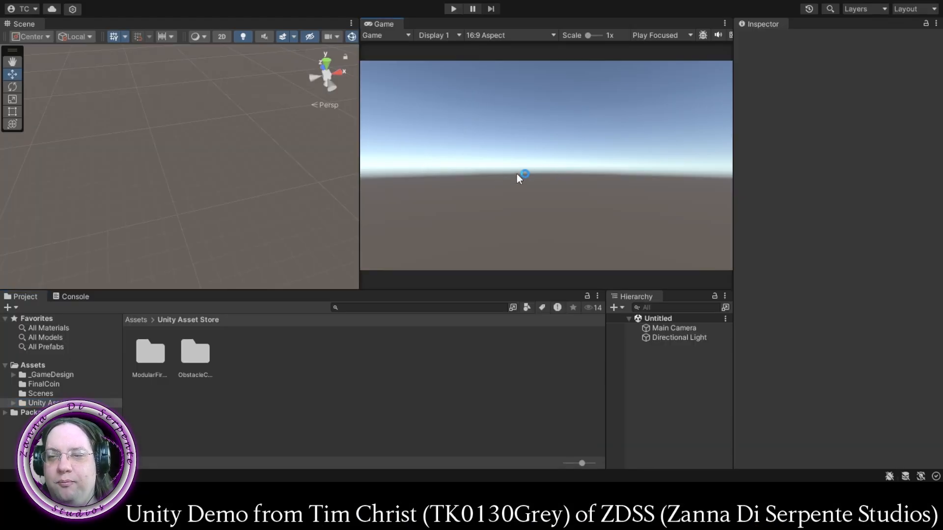
- Widen the Scene view and dock the Hierarchy alongside the Inspector
drag(360, 185, 513, 191)
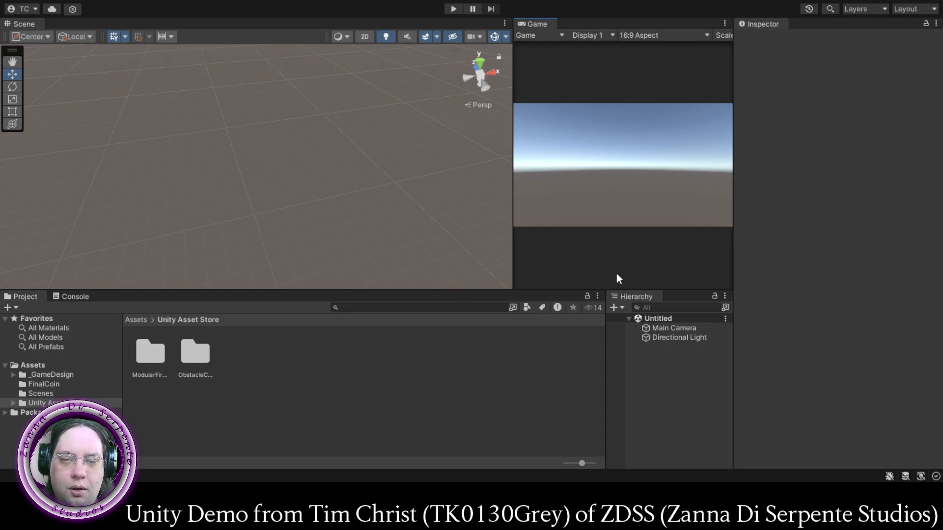
drag(627, 297, 655, 312)
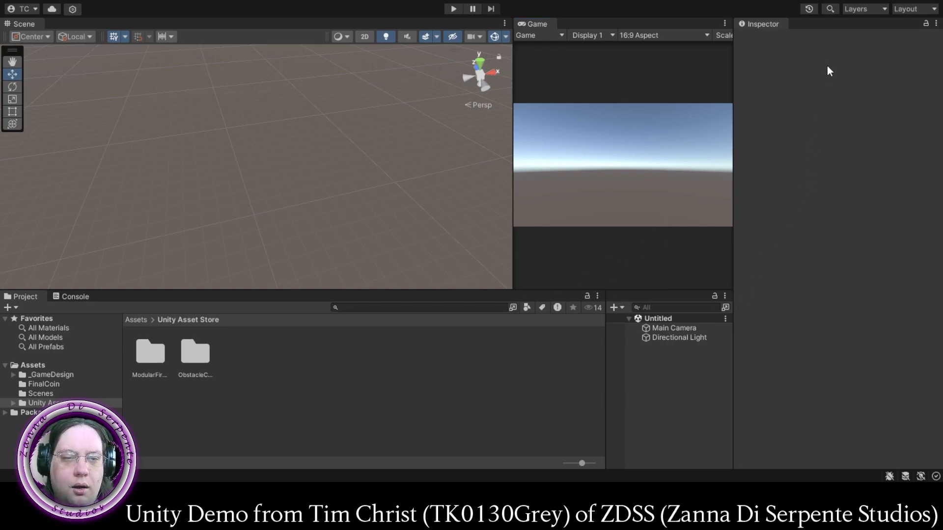
drag(825, 27, 813, 24)
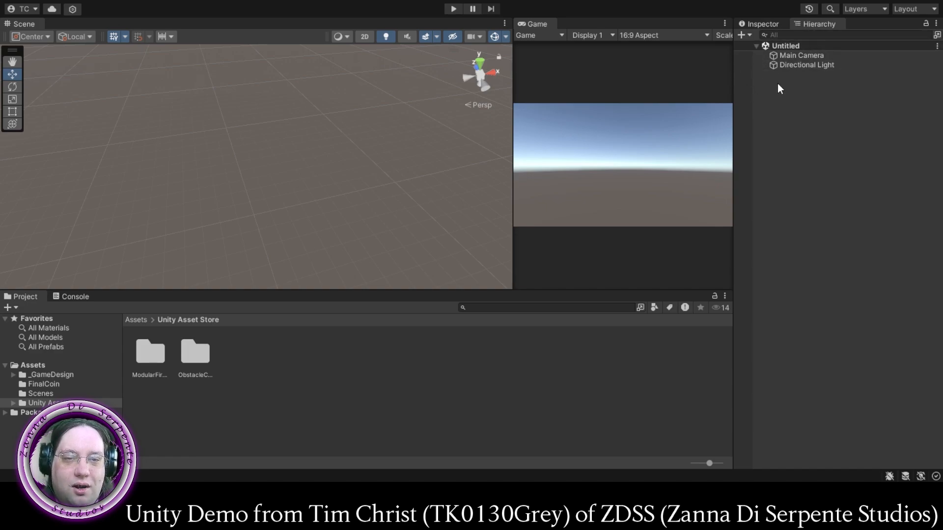
- Delete the Main Camera from the scene
click(782, 54)
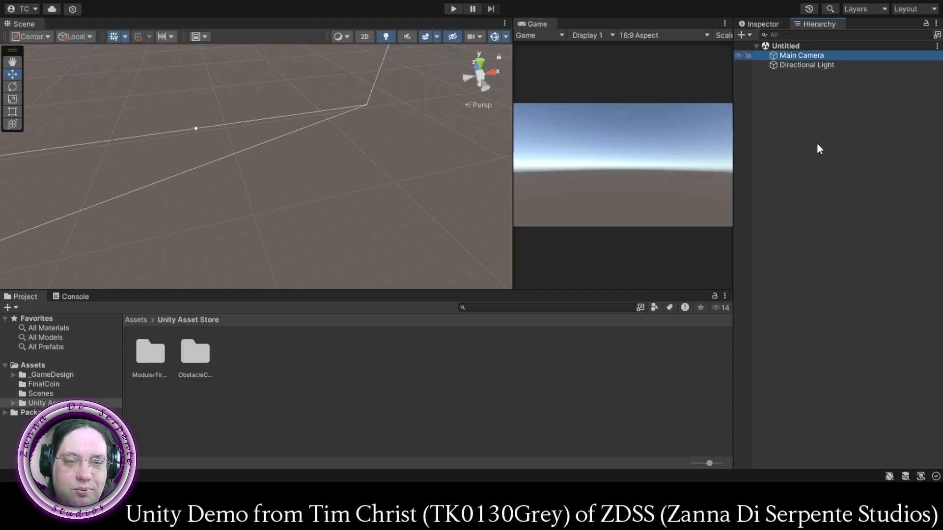
key(Delete)
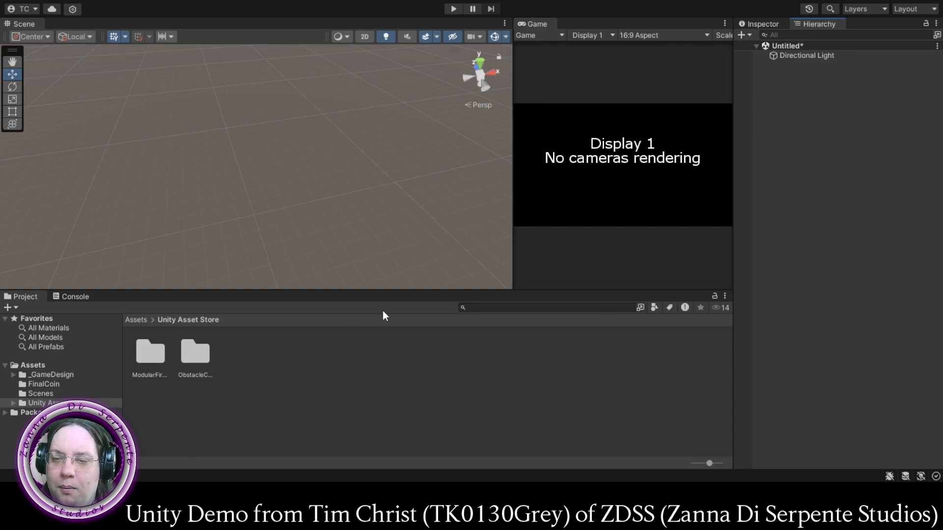
- Enlarge the Scene view at the expense of the Game view and add a Plane object to the scene
drag(412, 288, 412, 292)
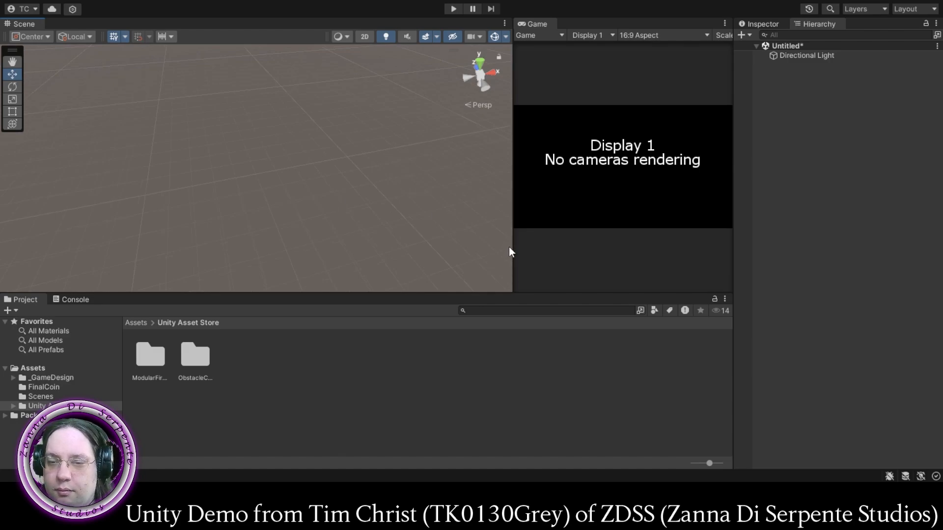
drag(513, 247, 646, 246)
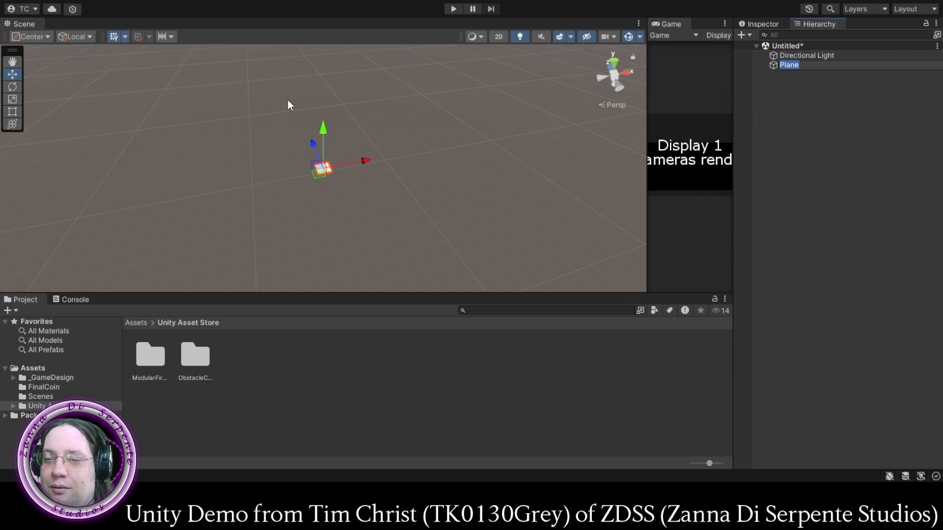
scroll(314, 178, up, 10)
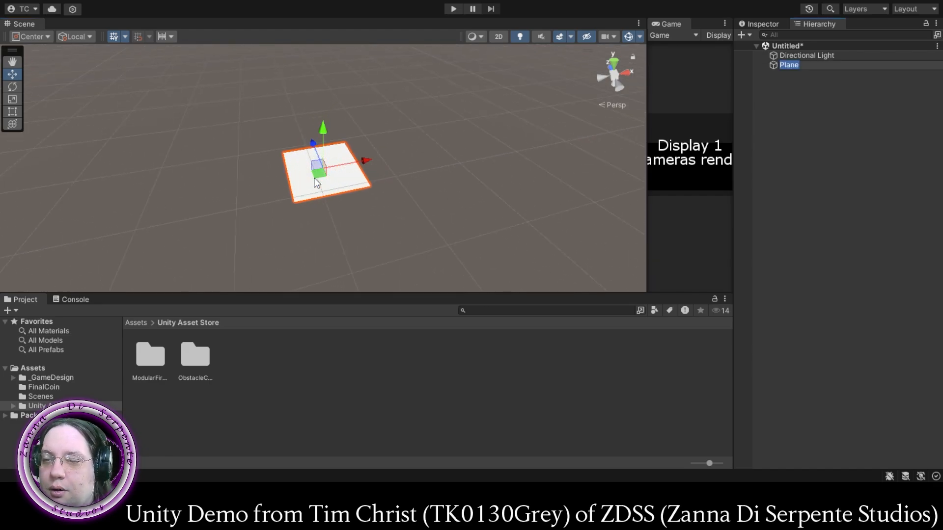
scroll(314, 178, up, 2)
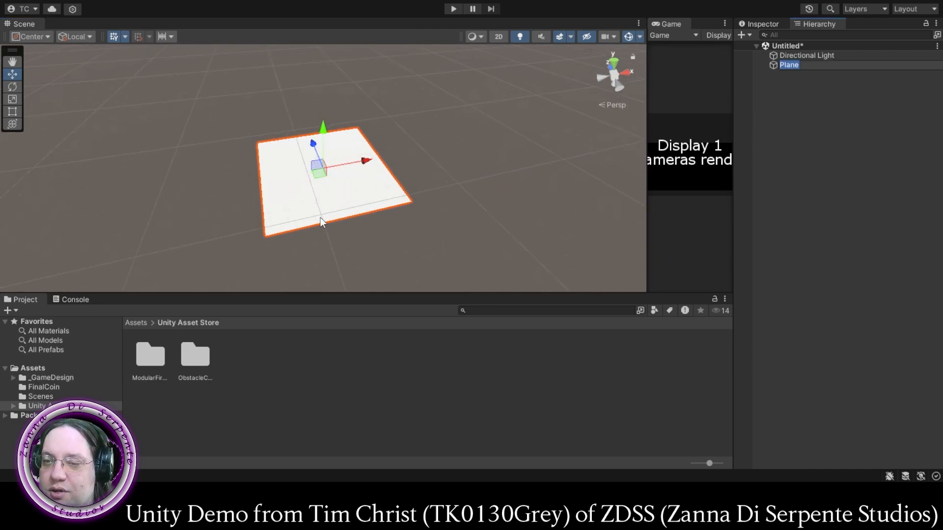
- Link the plane's scale axes and scale it uniformly to 45.4 in X, Y and Z
click(764, 23)
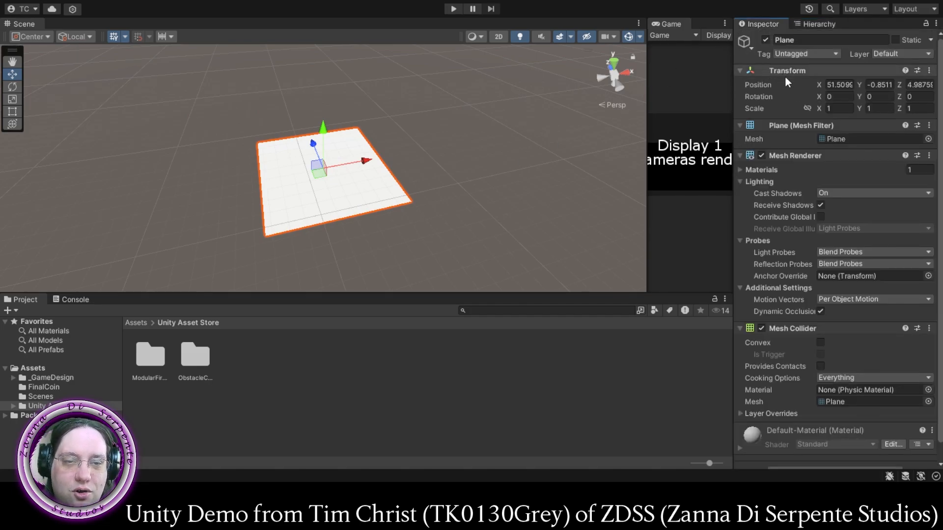
click(807, 108)
drag(820, 107, 759, 137)
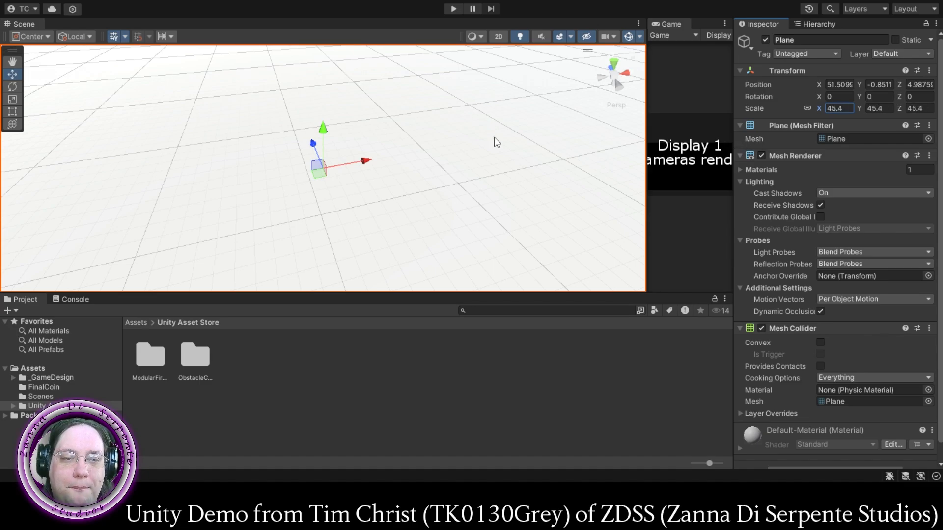
scroll(435, 148, down, 6)
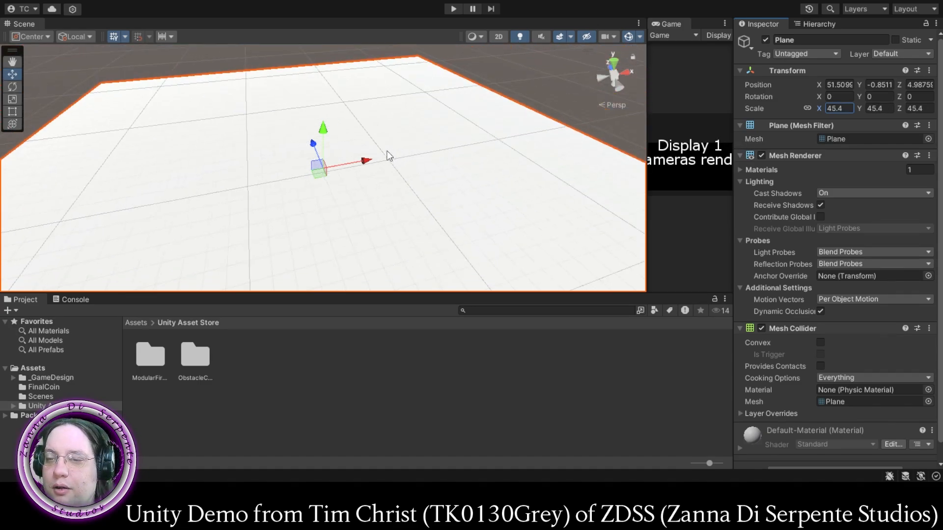
scroll(388, 155, up, 5)
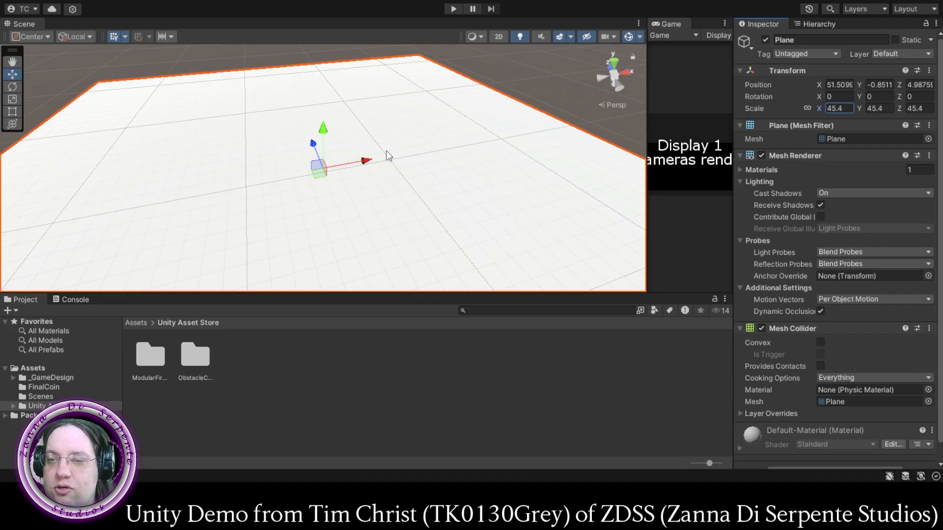
scroll(392, 155, up, 4)
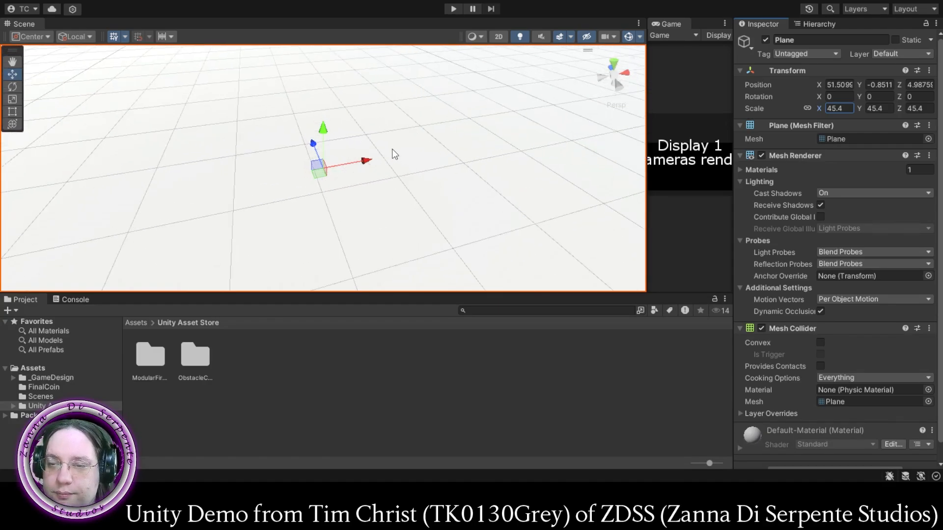
scroll(392, 150, up, 1)
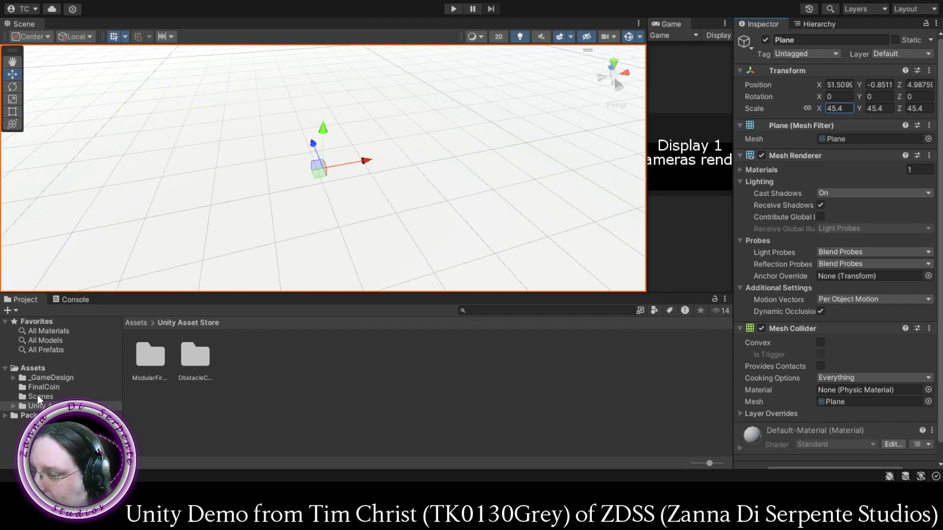
click(5, 415)
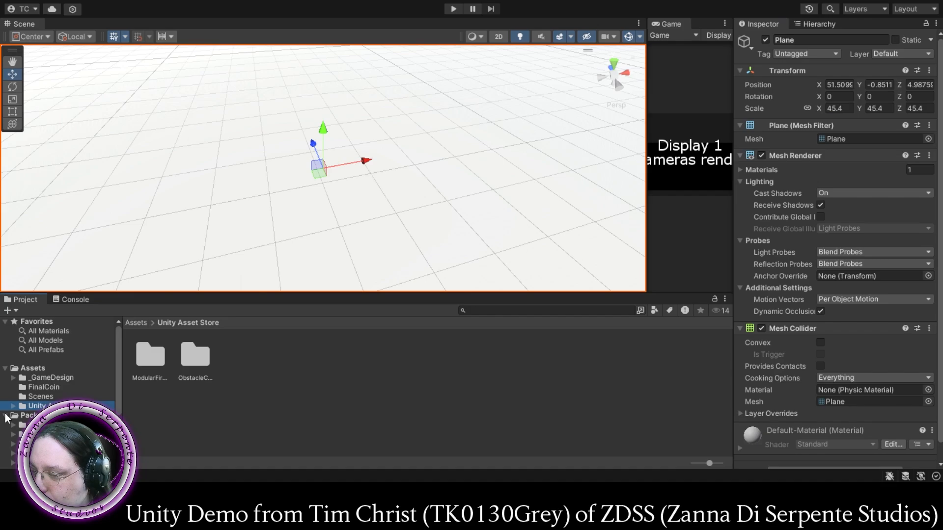
scroll(3, 423, down, 3)
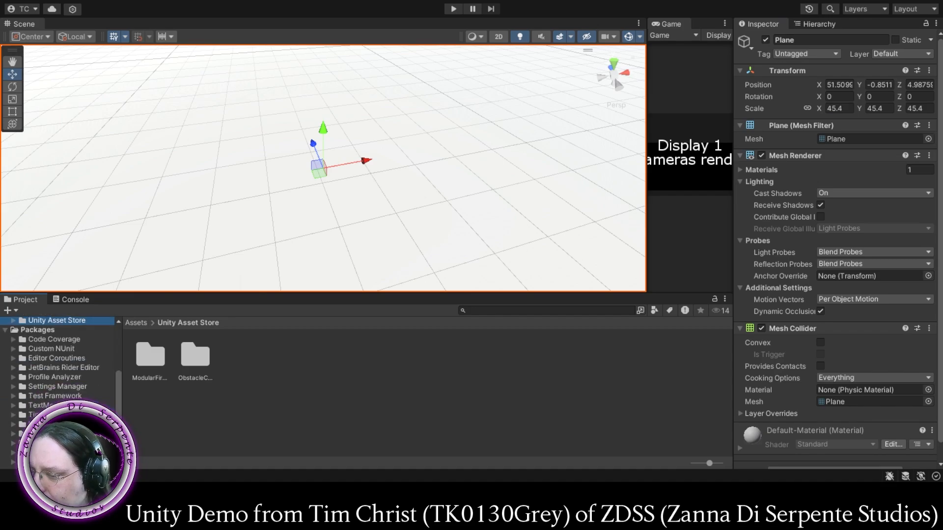
scroll(2, 423, up, 3)
click(5, 415)
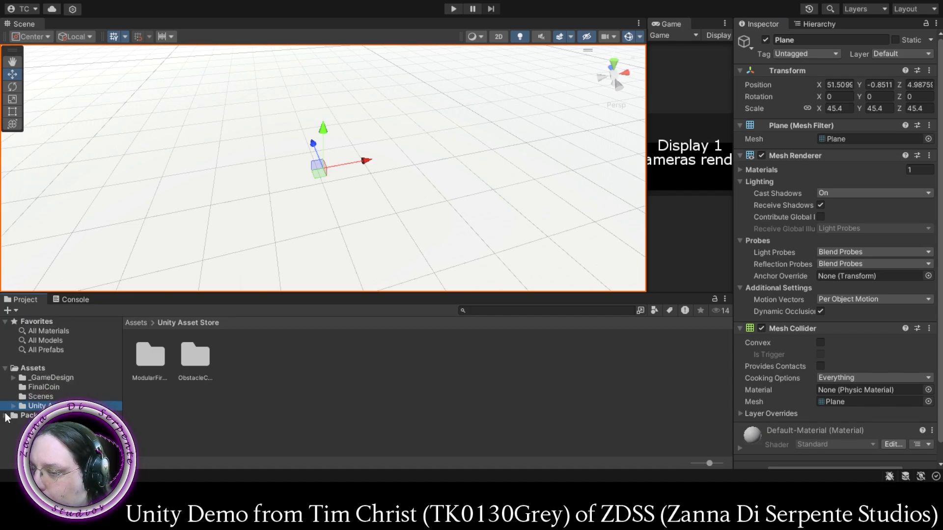
- Browse the asset folders and open Prefabs under _GameDesign > GD-Common > Core
click(40, 397)
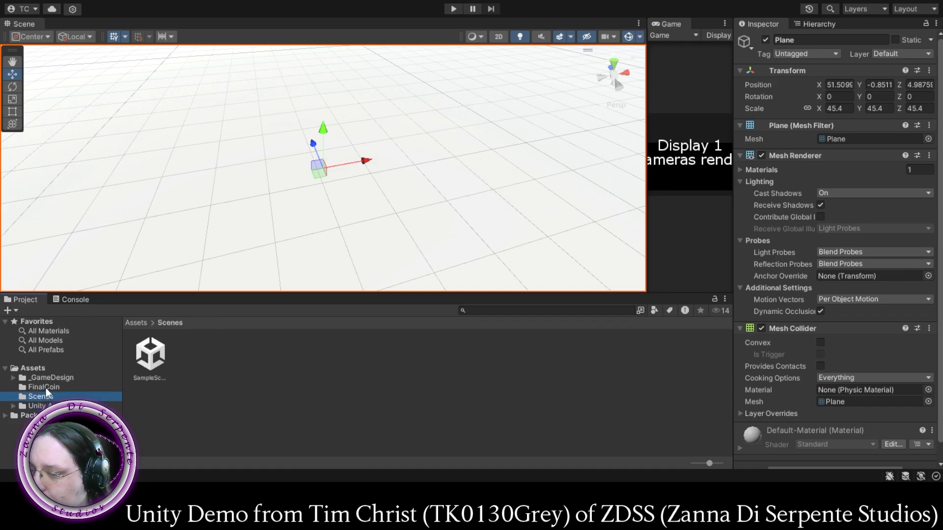
click(52, 377)
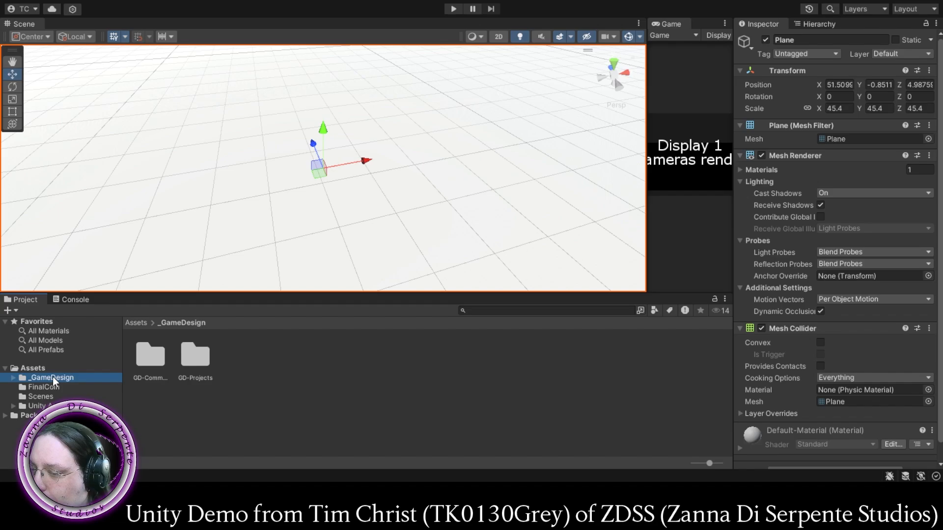
click(13, 377)
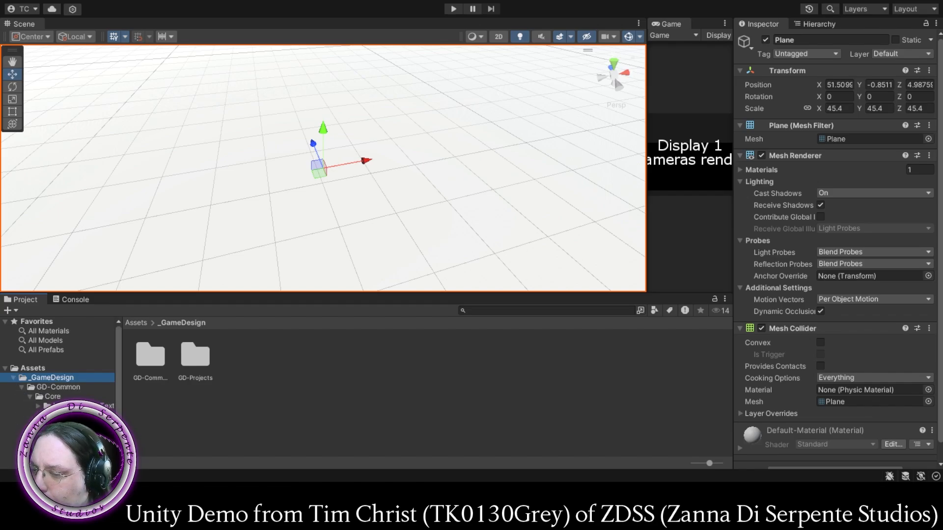
click(58, 425)
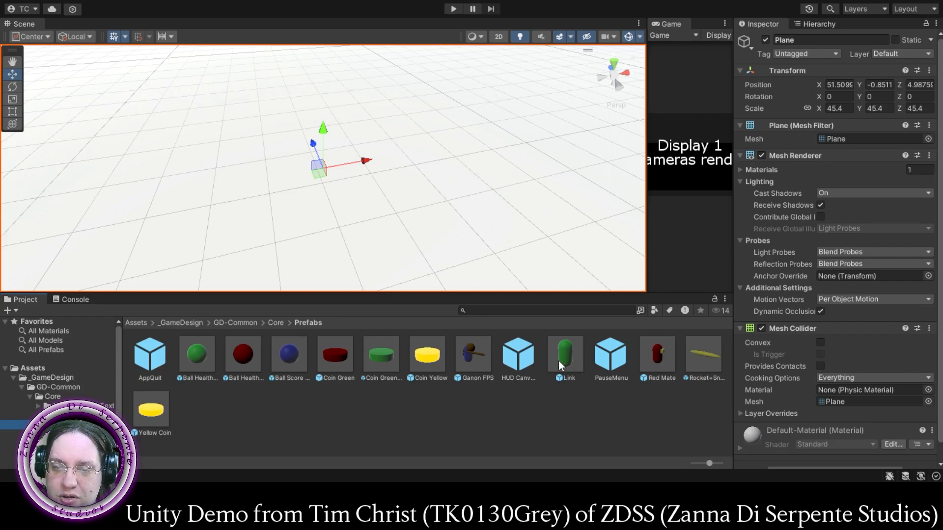
- Try placing the Link prefab on the plane and undo its placement, restoring the plane's 45.4 scale
drag(567, 354, 315, 185)
key(f)
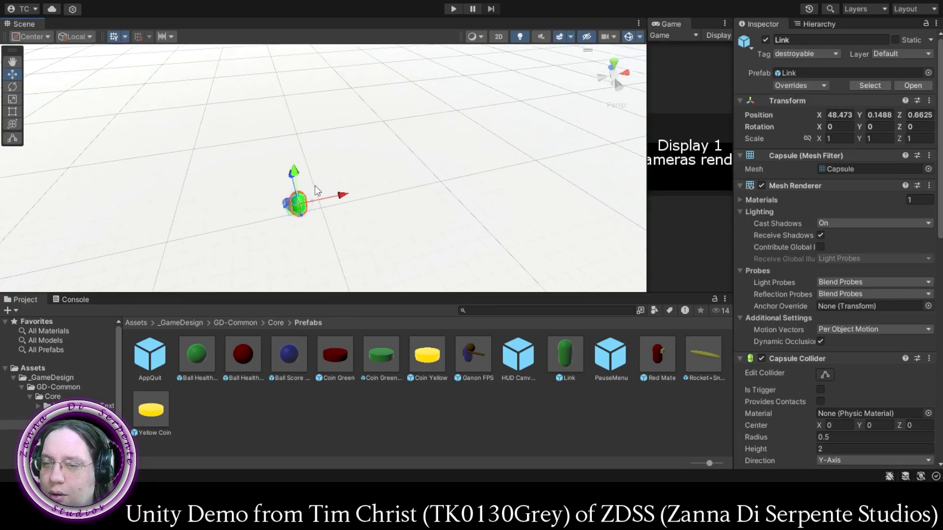
scroll(315, 186, down, 2)
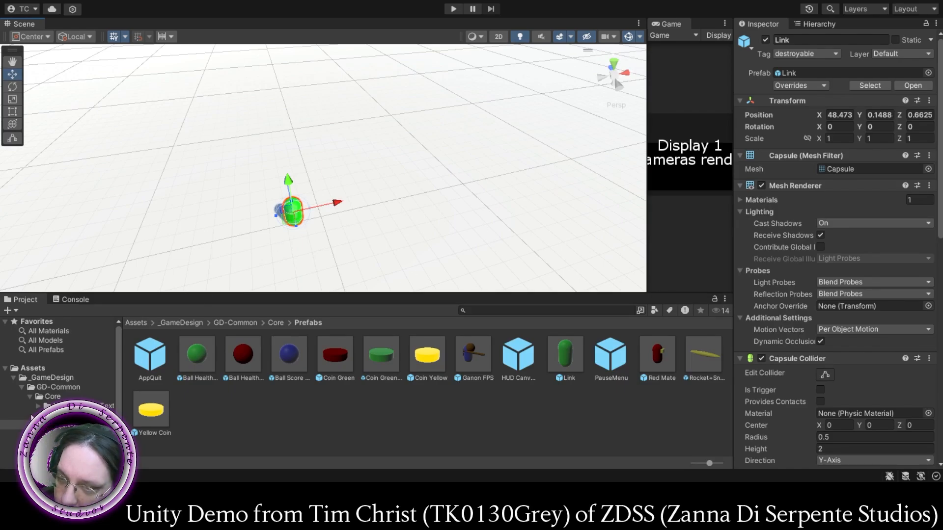
key(ctrl+z)
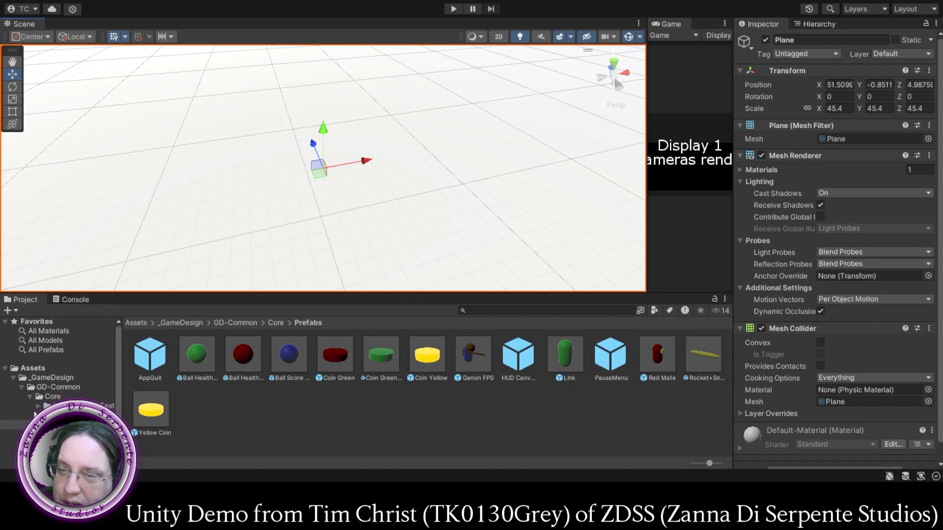
key(ctrl+z)
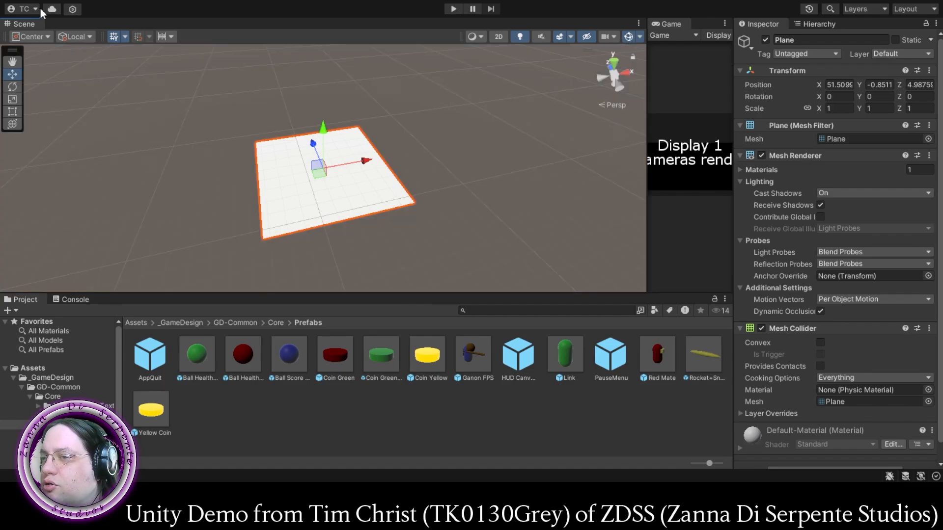
click(78, 19)
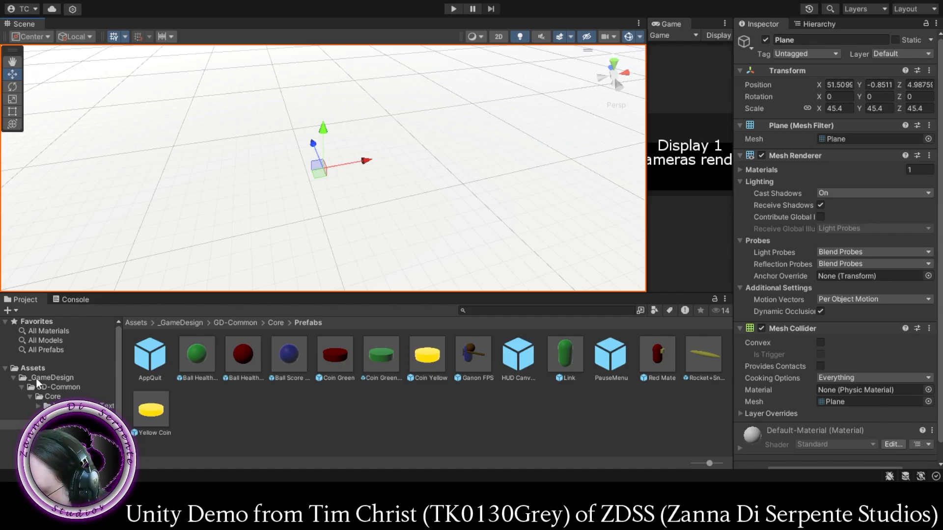
- List all prefabs in the project and place the Player prefab on the plane near its center
click(40, 350)
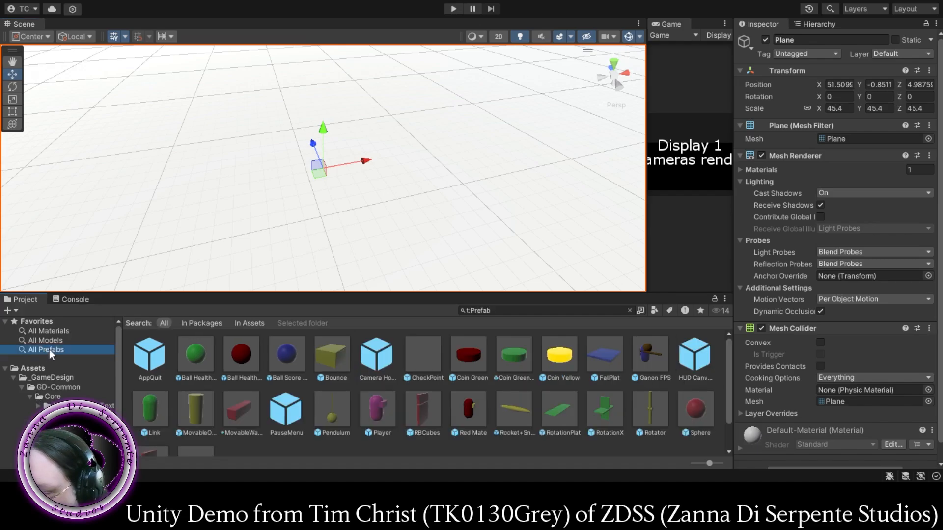
scroll(376, 410, down, 1)
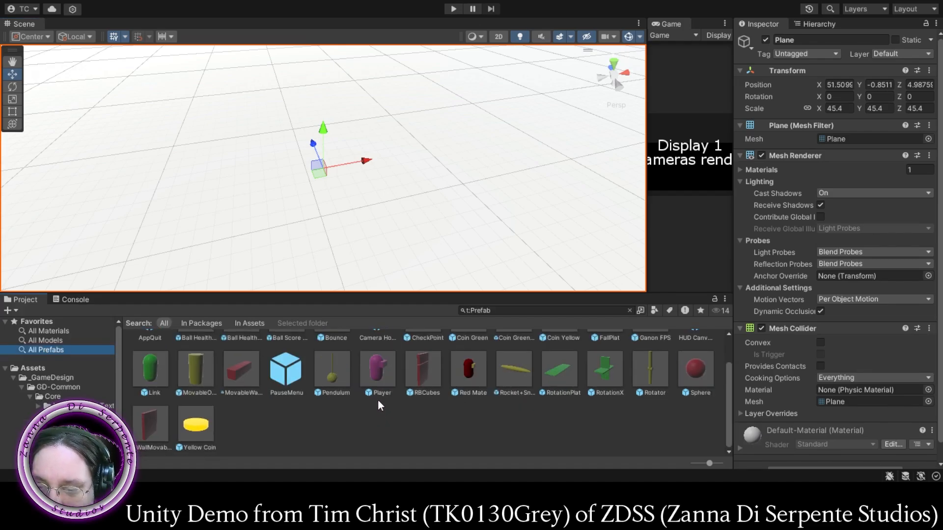
scroll(378, 399, up, 1)
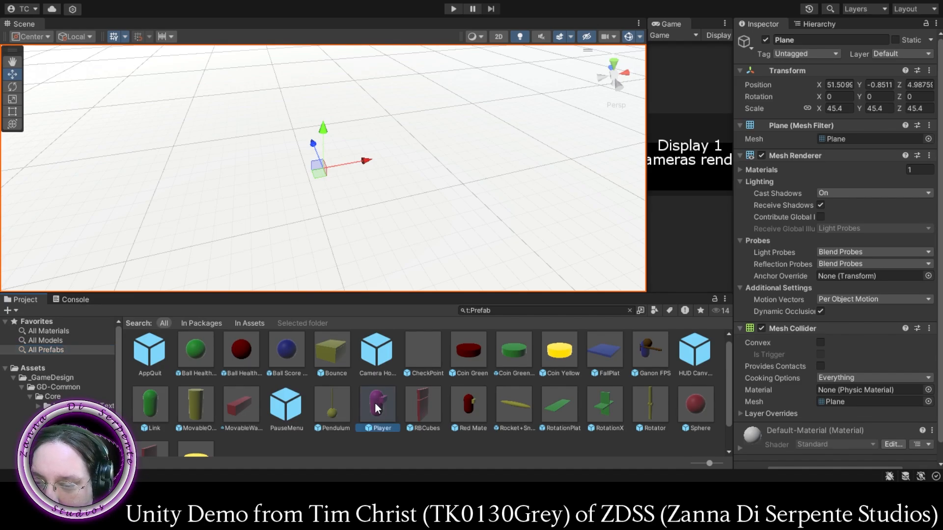
drag(376, 408, 342, 192)
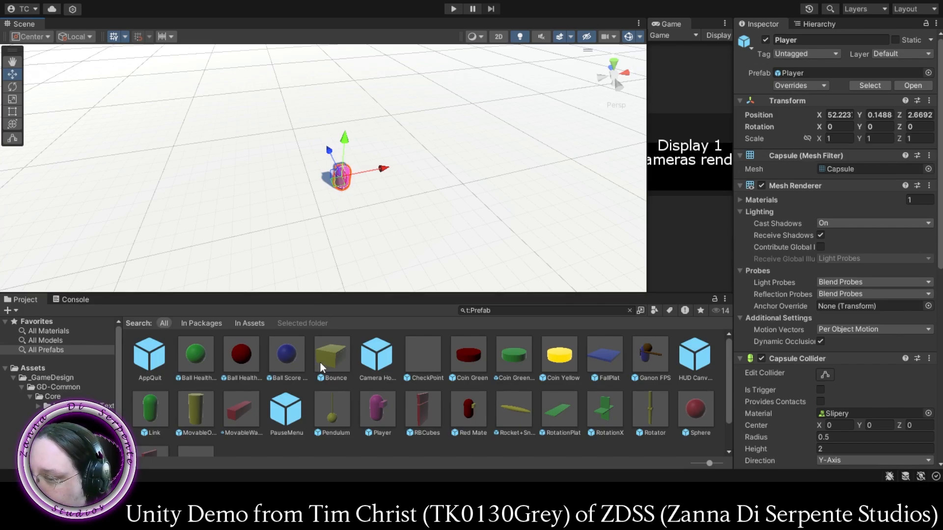
scroll(270, 373, down, 2)
scroll(270, 373, up, 2)
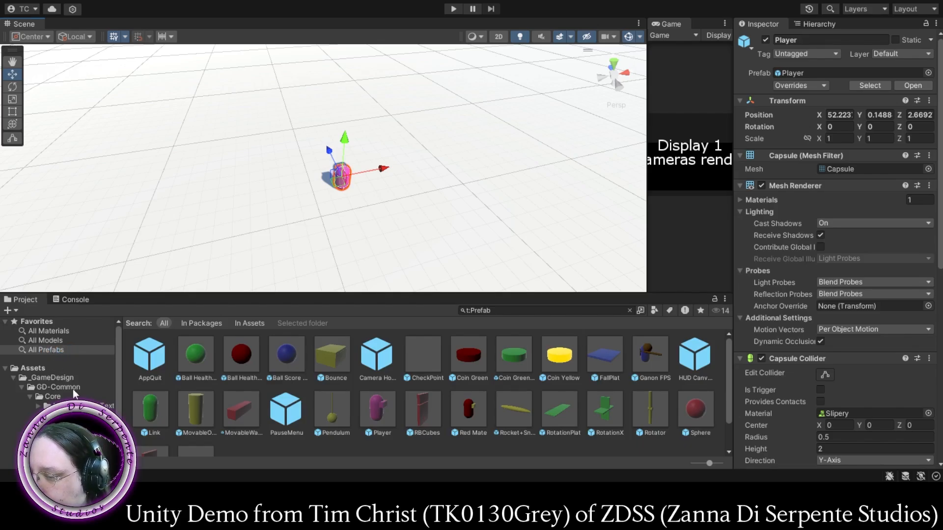
scroll(73, 389, down, 2)
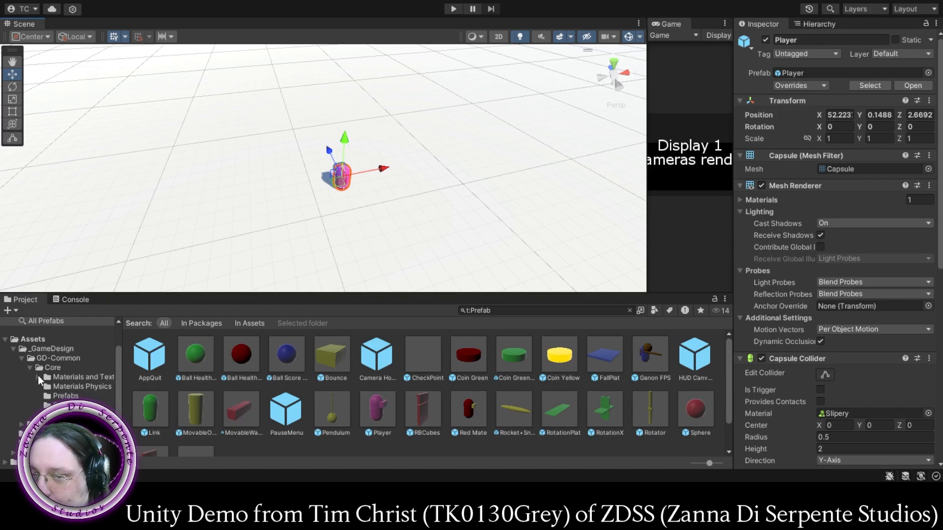
scroll(42, 380, up, 3)
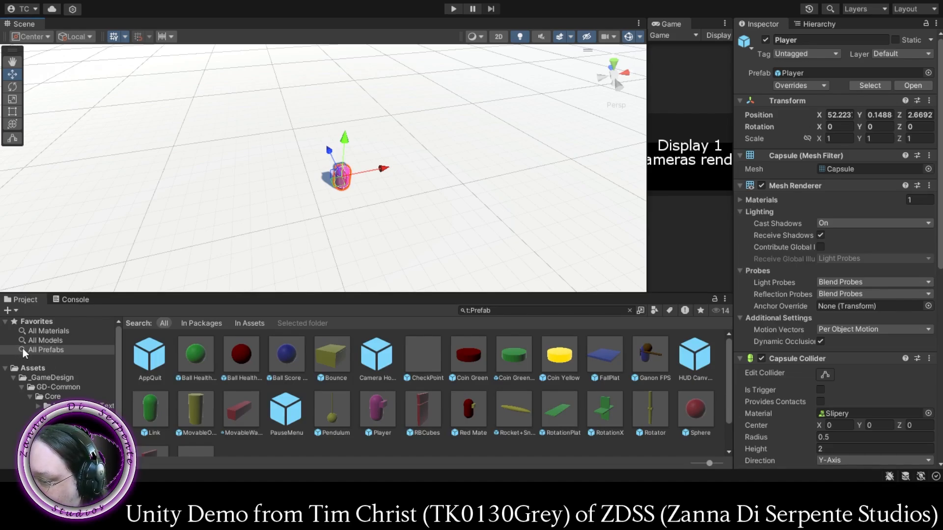
scroll(406, 397, down, 2)
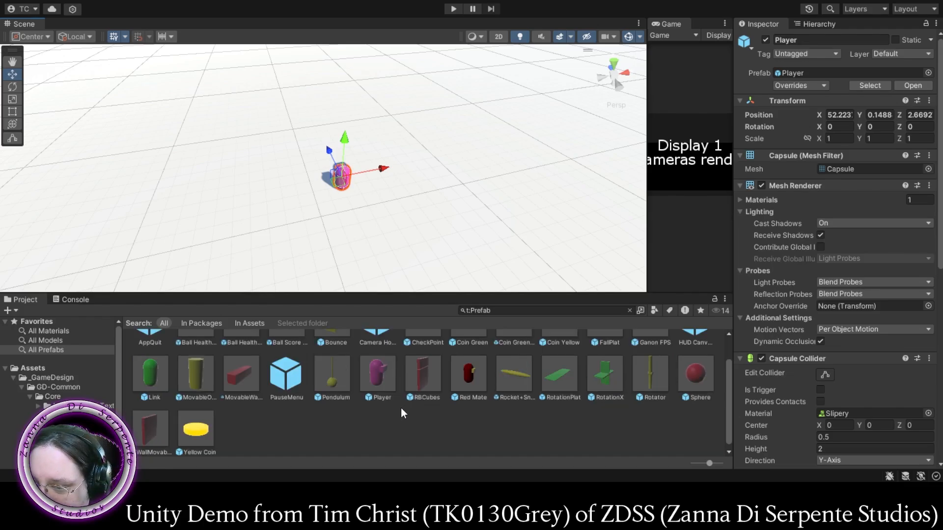
scroll(400, 401, up, 2)
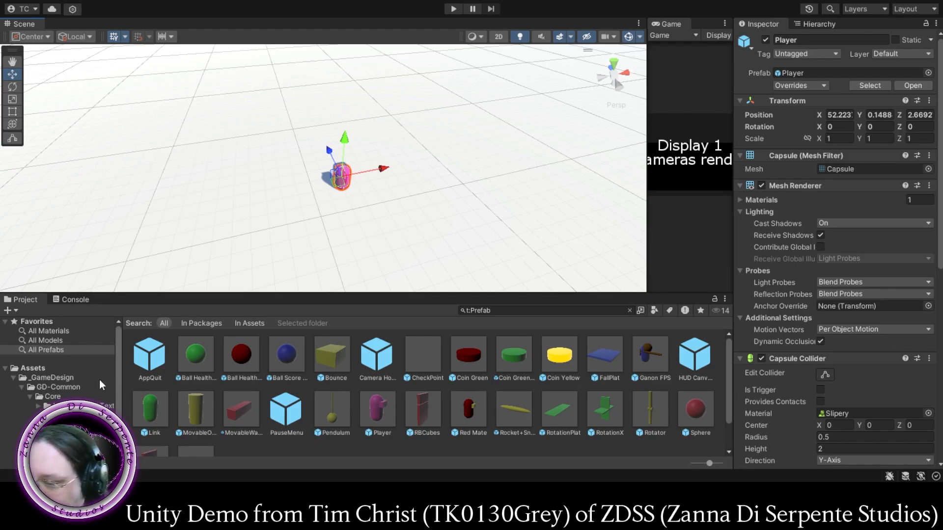
- List all materials in the project and apply the Grass-free material to the ground plane
click(42, 341)
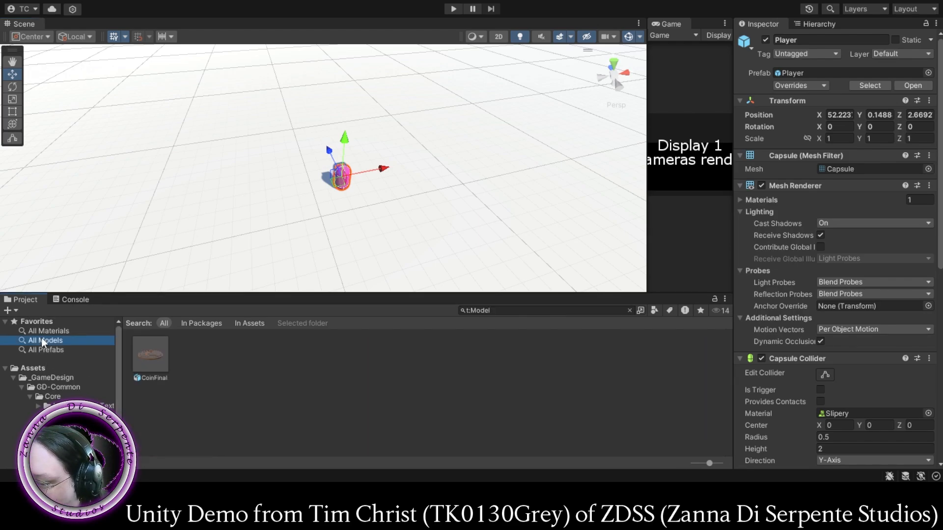
click(49, 330)
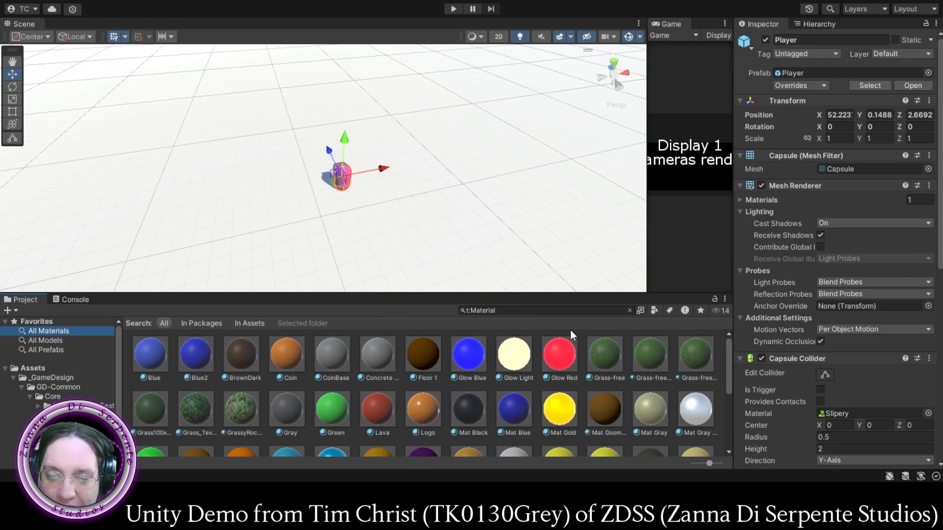
scroll(529, 379, down, 2)
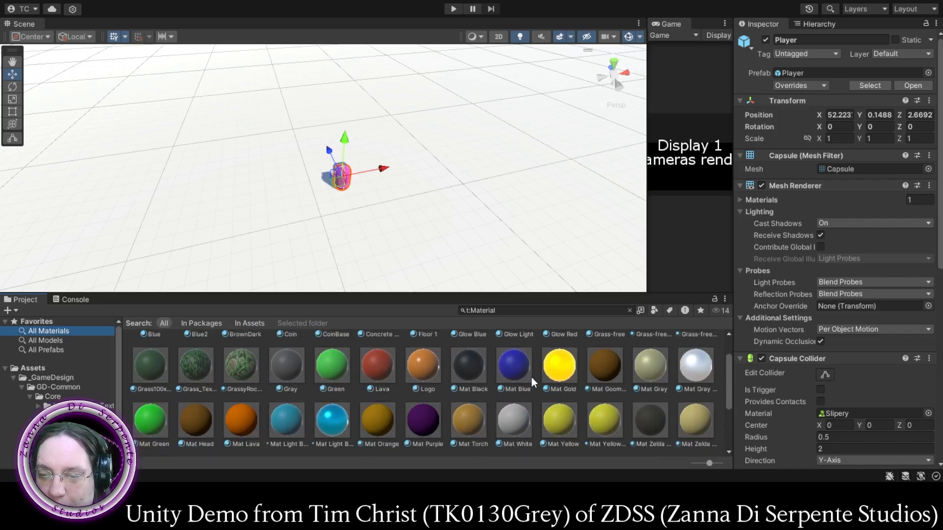
scroll(529, 376, up, 1)
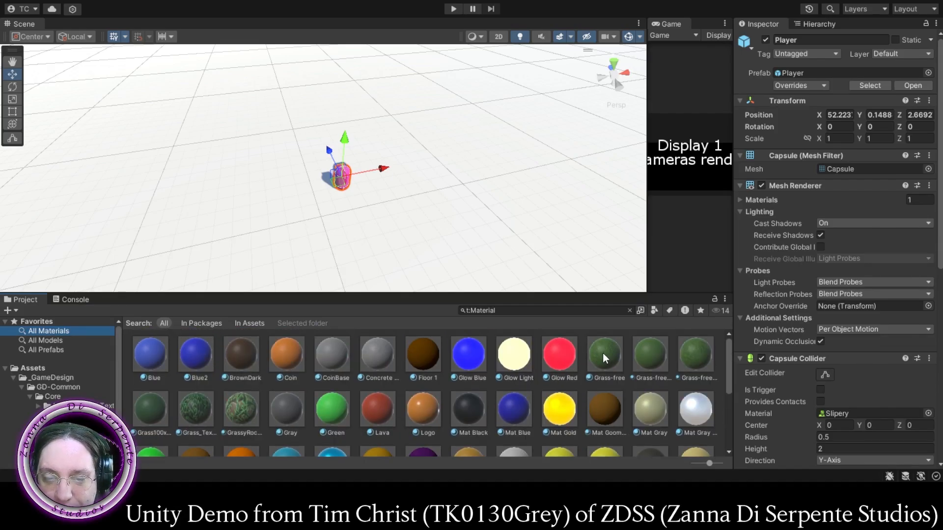
drag(602, 353, 549, 249)
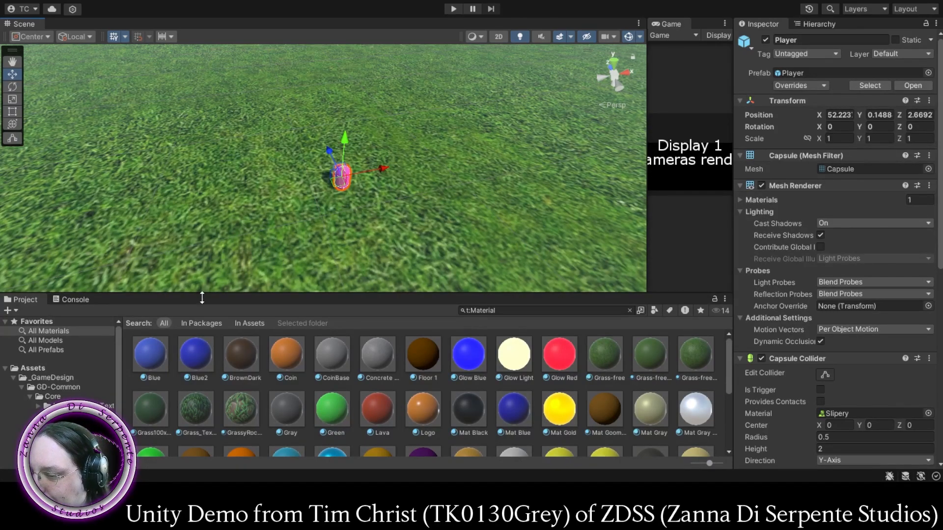
- Search the project for "camer" and place the Camera Holder prefab on the plane next to the Player
click(30, 397)
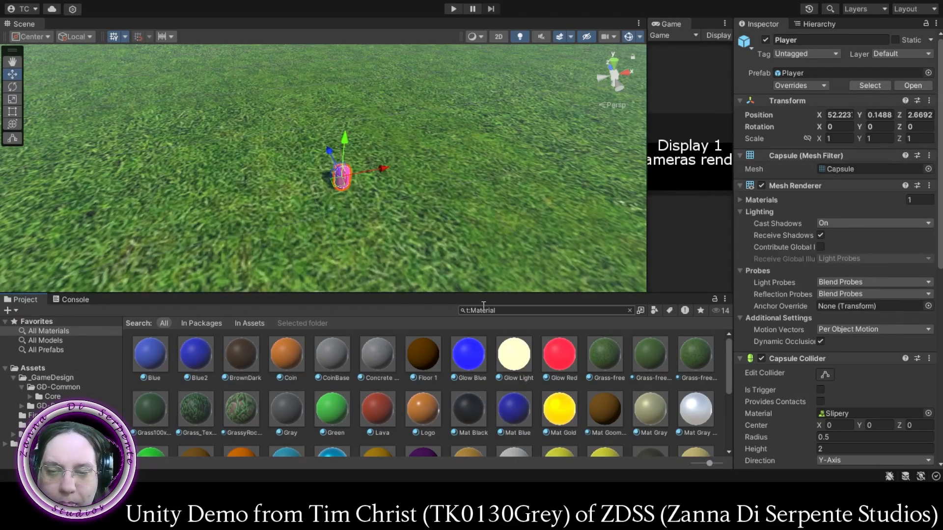
click(512, 313)
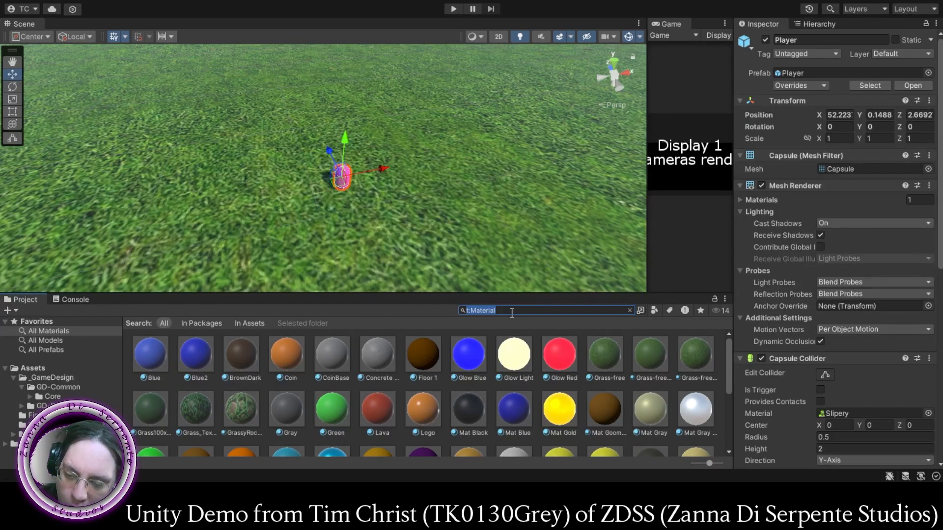
text(ob)
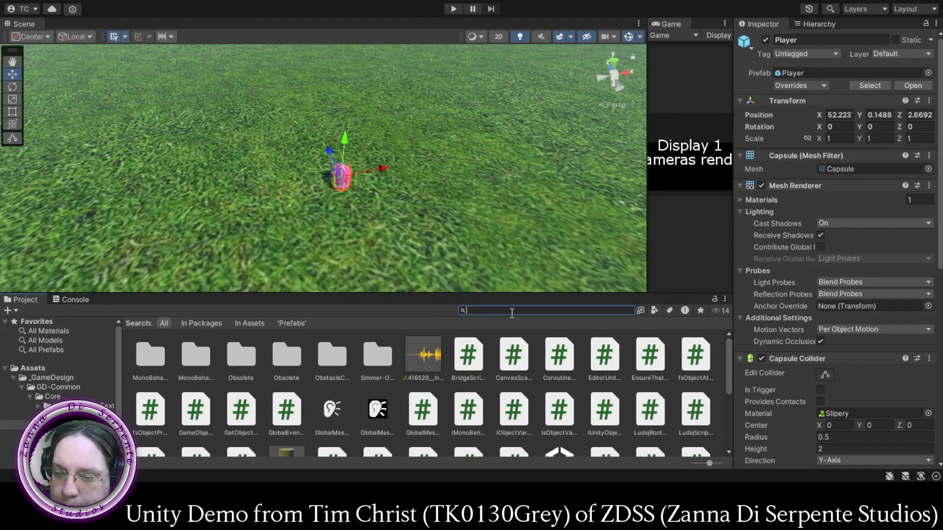
key(BackSpace)
key(BackSpace)
text(cam)
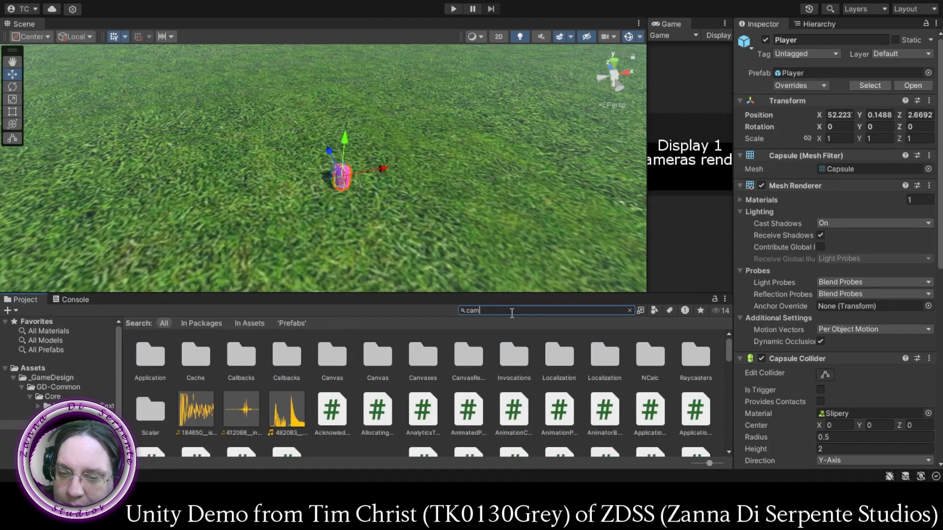
text(er)
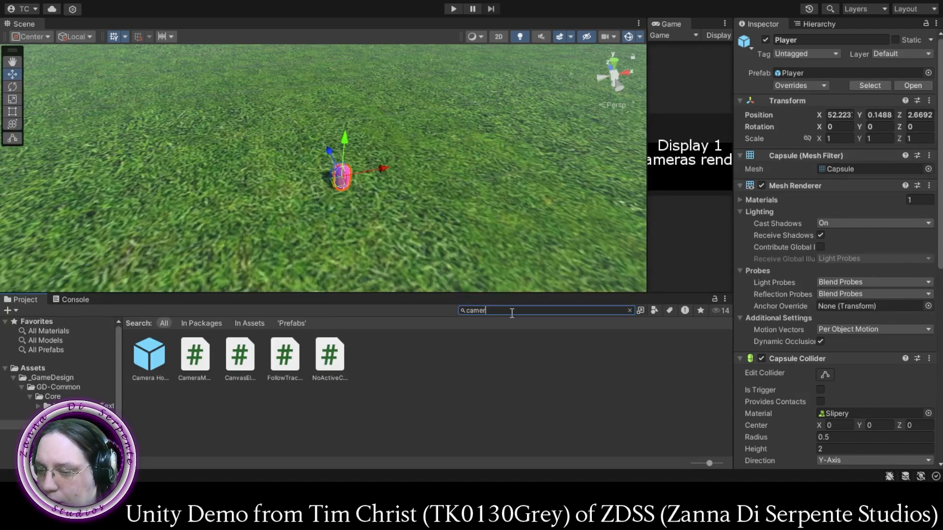
drag(148, 366, 339, 195)
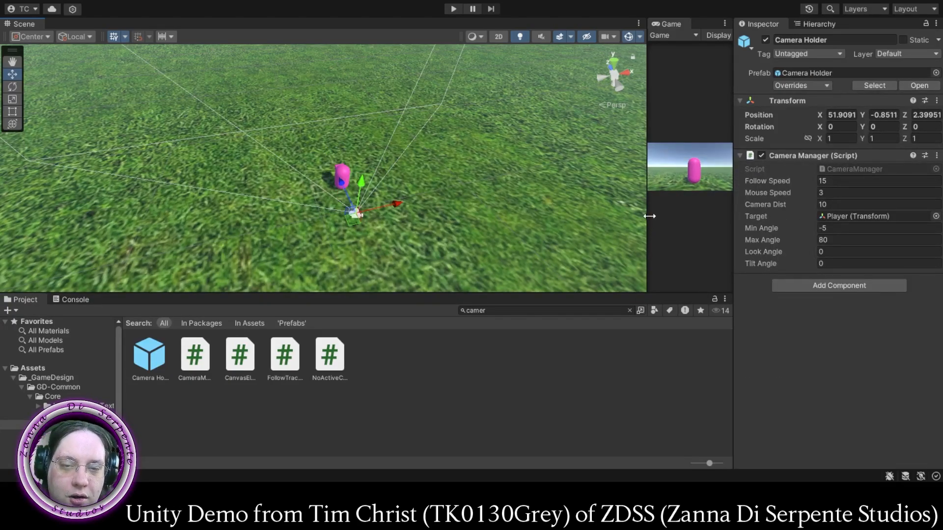
- Widen the Game view and dock the Hierarchy alongside the Project and Console
drag(647, 220, 456, 222)
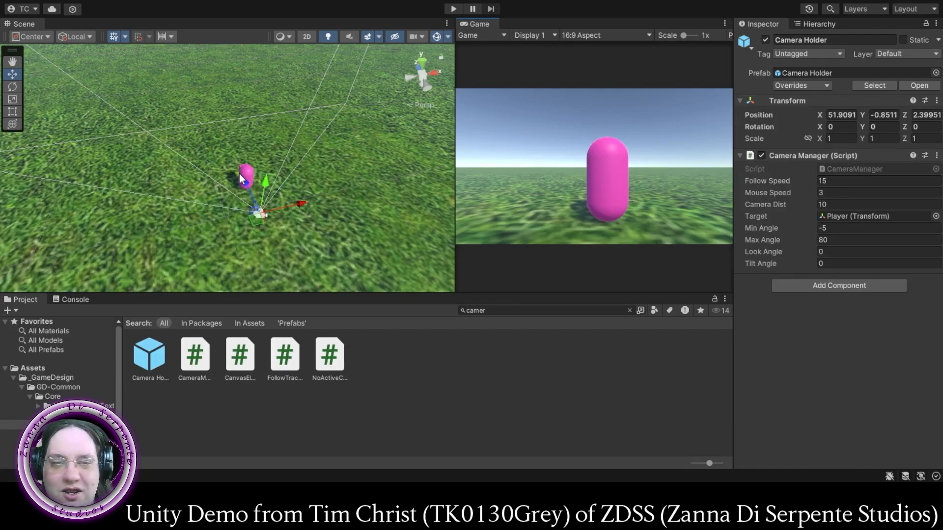
click(816, 22)
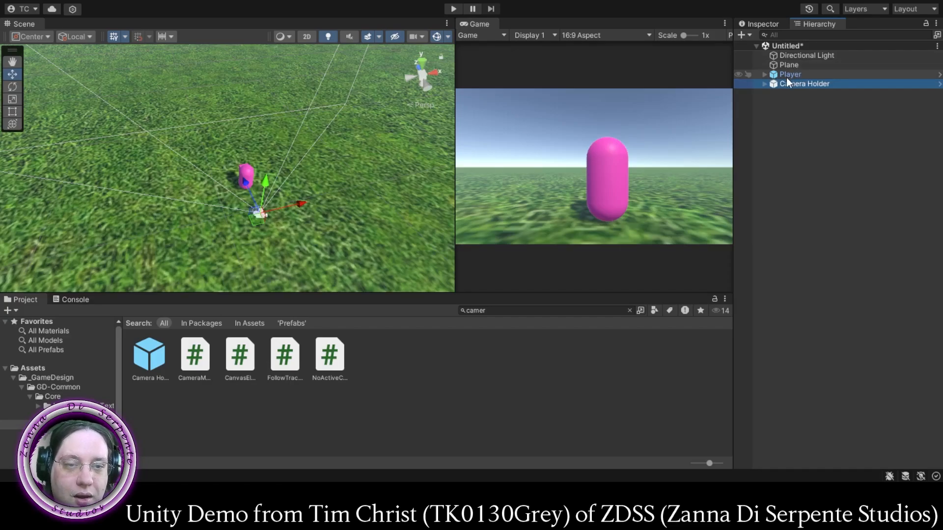
drag(819, 24, 676, 364)
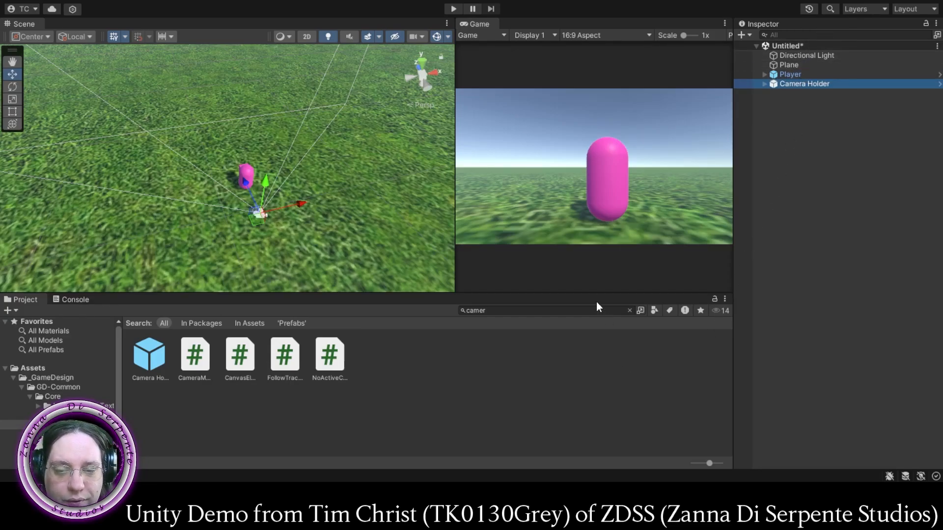
drag(597, 303, 589, 301)
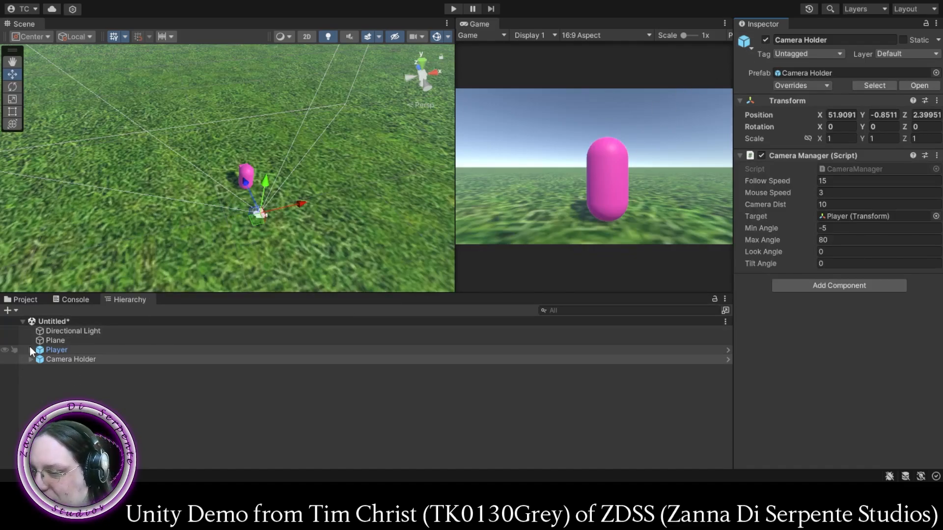
- Select the Player object in the scene and set its tag to Player
click(61, 352)
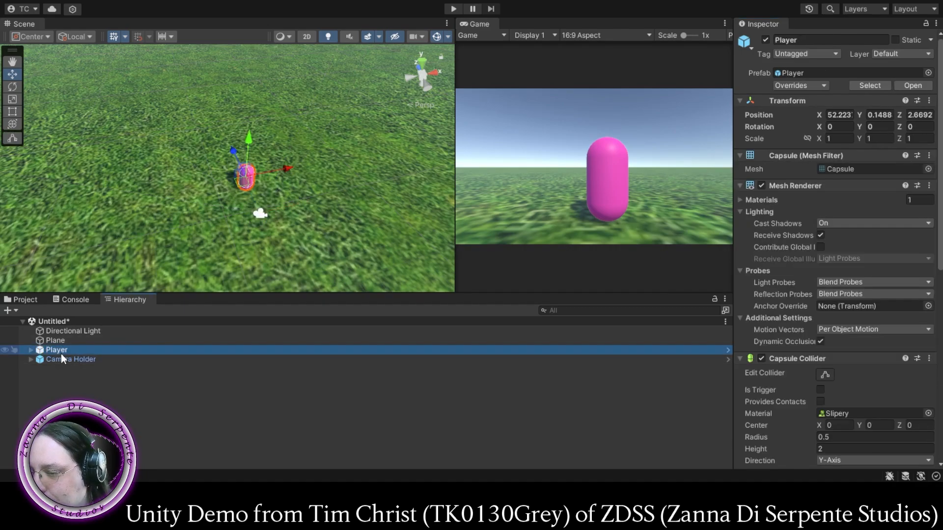
click(69, 359)
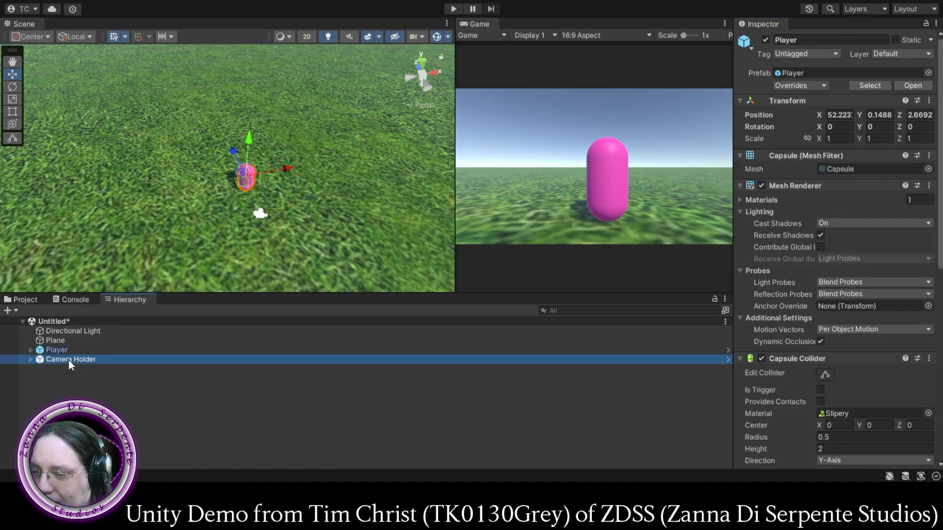
click(58, 350)
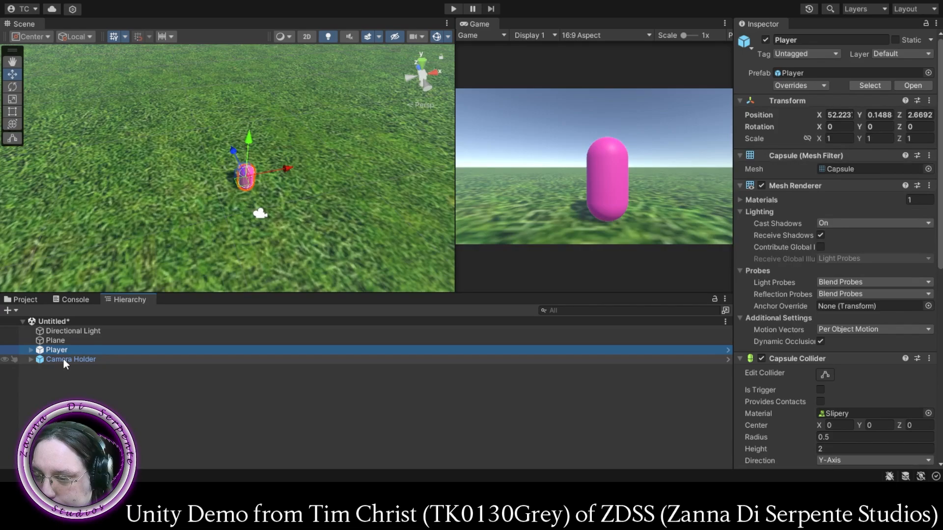
click(63, 359)
click(57, 349)
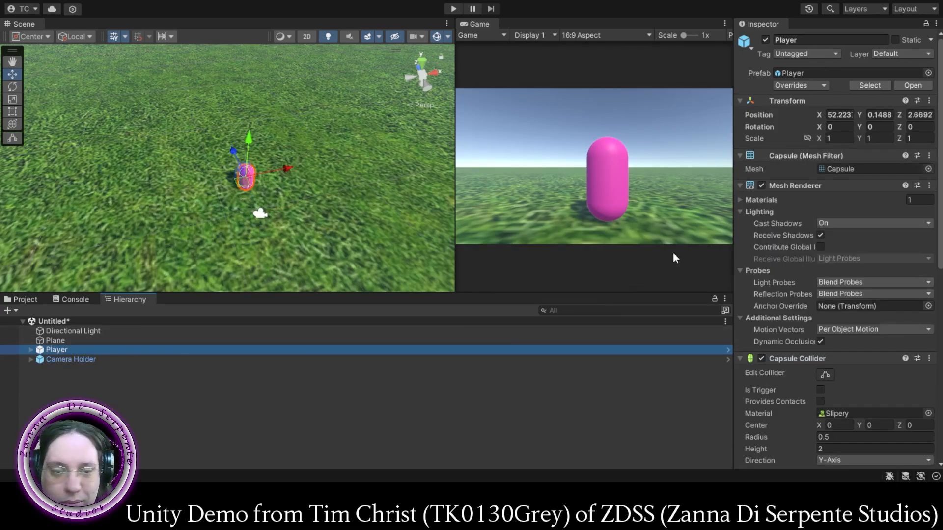
click(811, 53)
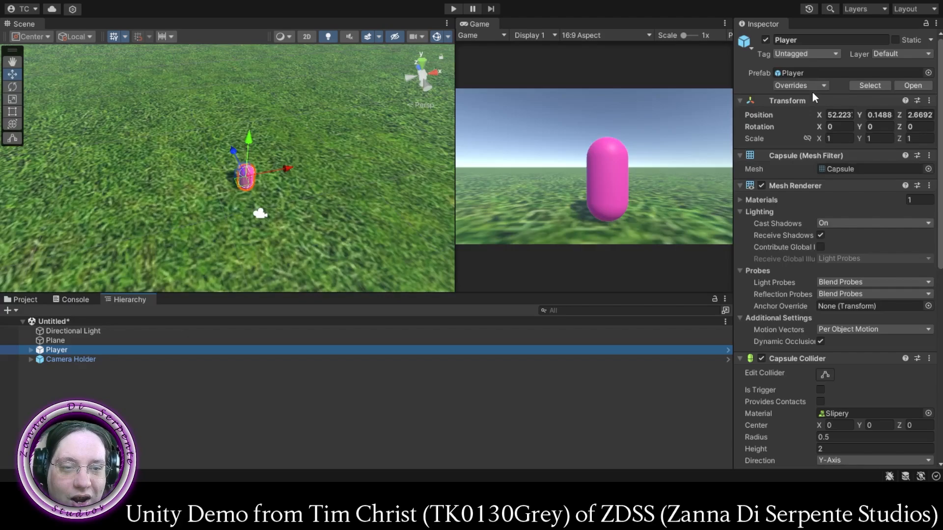
click(813, 135)
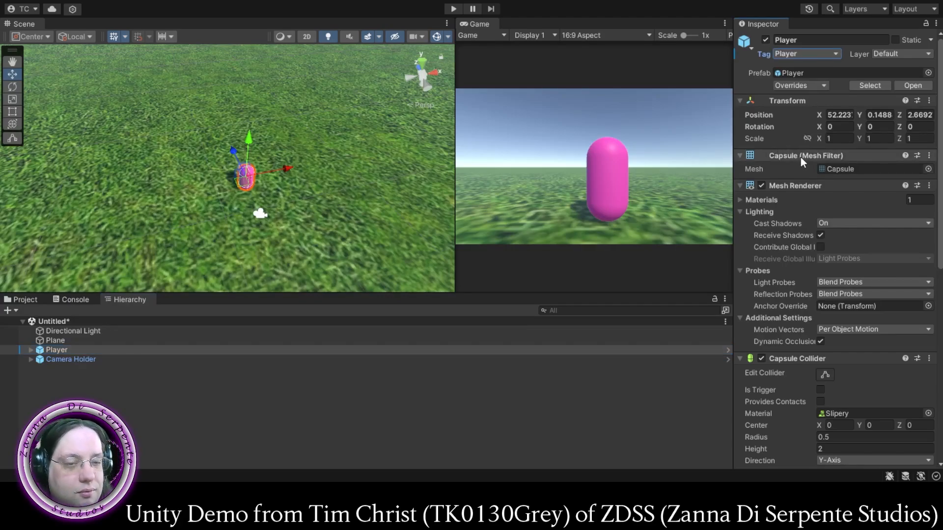
- Assign the Camera Holder object as the Cam reference in the Player's Character Controls script
scroll(828, 193, down, 3)
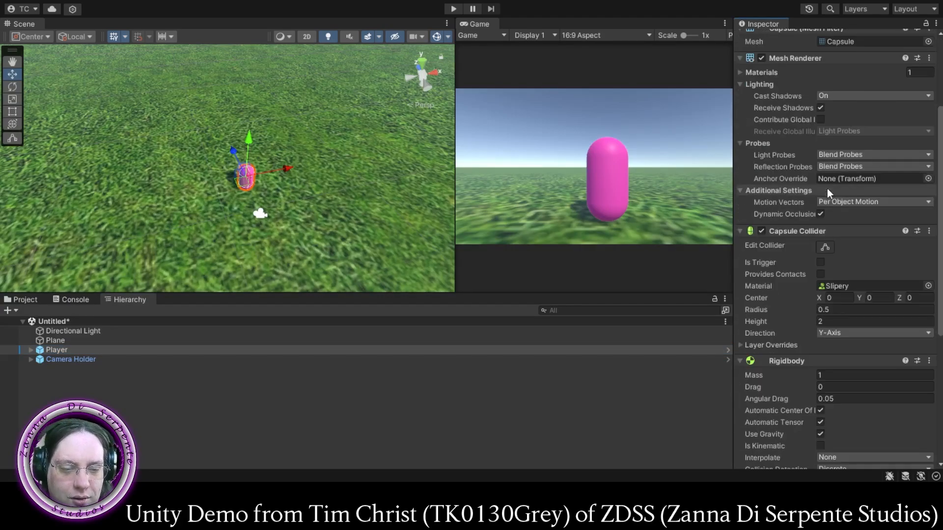
scroll(829, 191, down, 5)
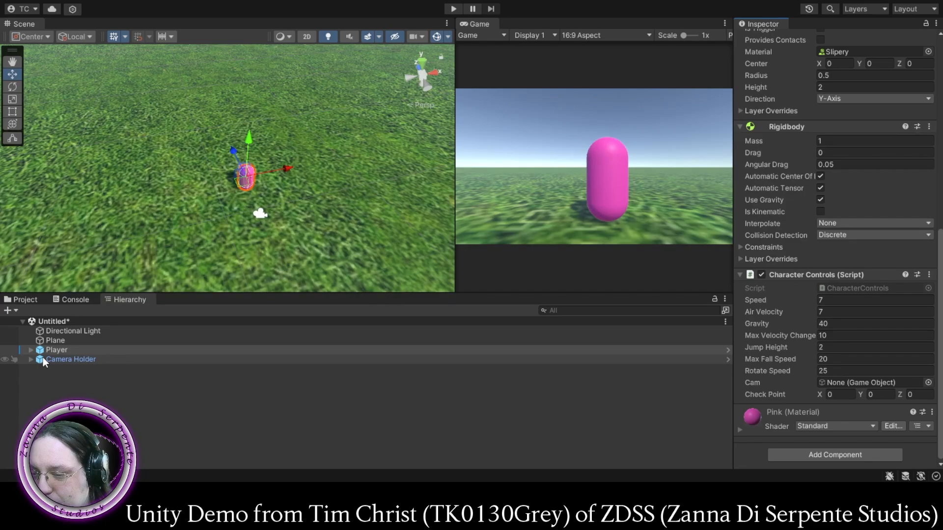
drag(44, 362, 193, 383)
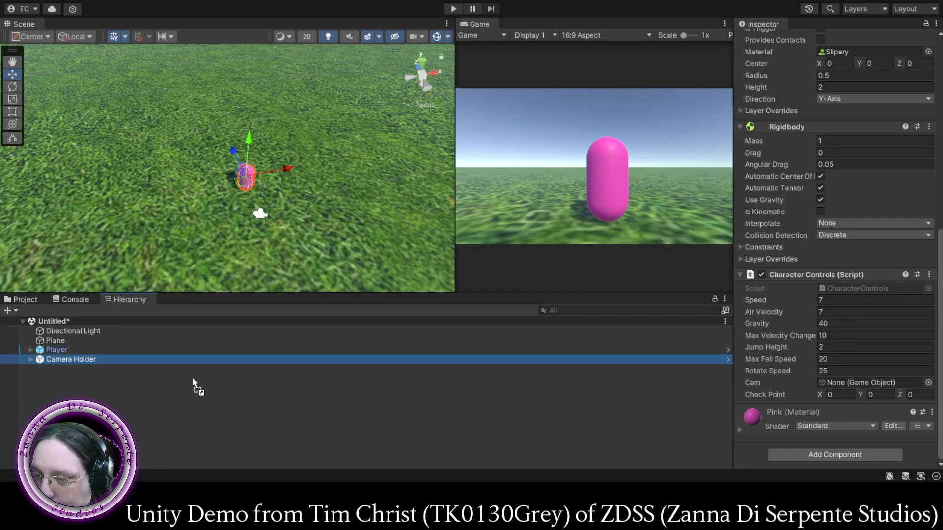
drag(715, 393, 829, 385)
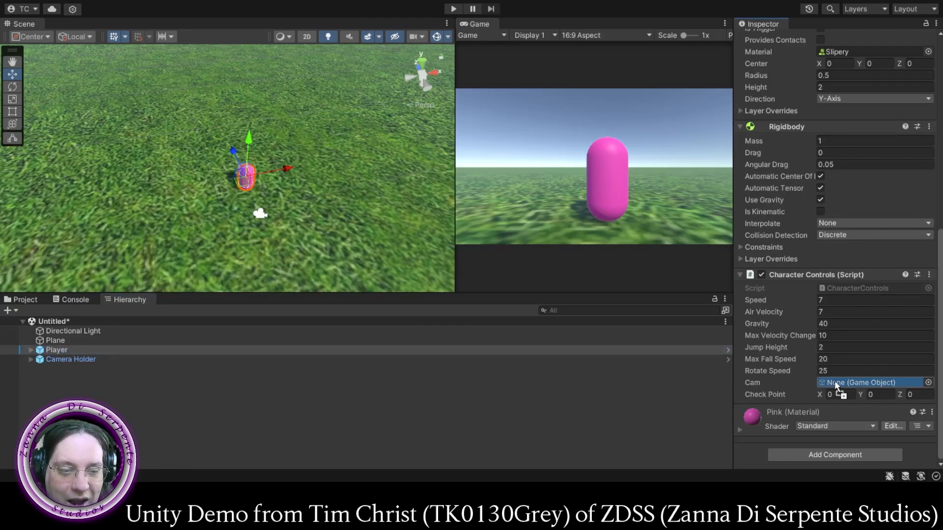
drag(836, 386, 836, 386)
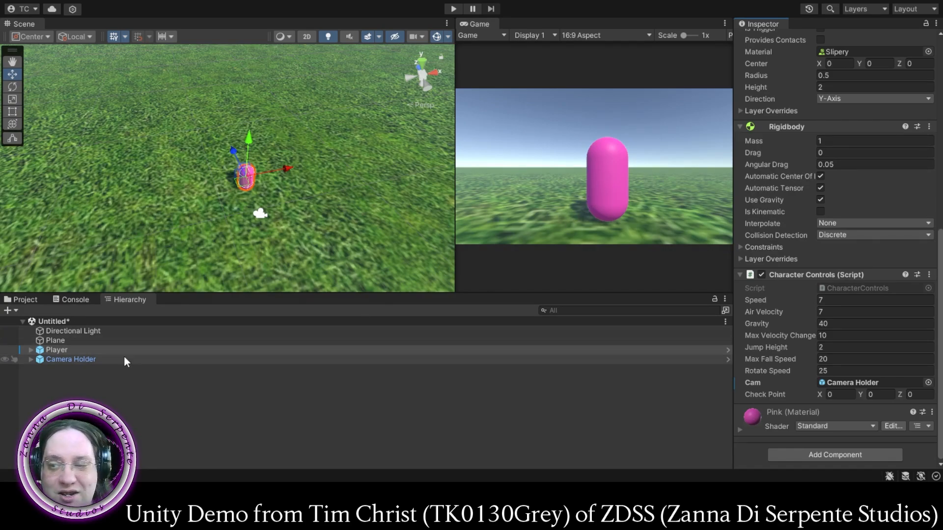
- Assign the scene's Player as the Target of the Camera Holder's Camera Manager script and run the game
click(60, 360)
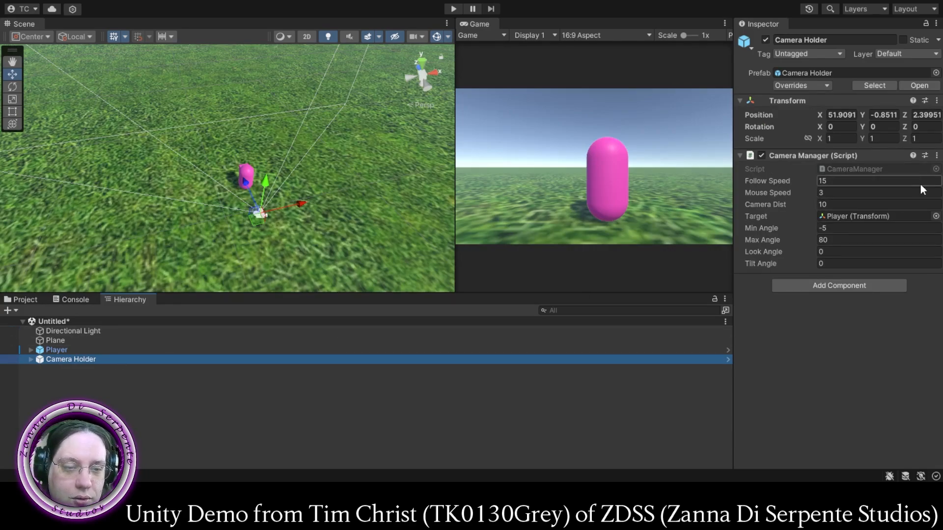
click(855, 217)
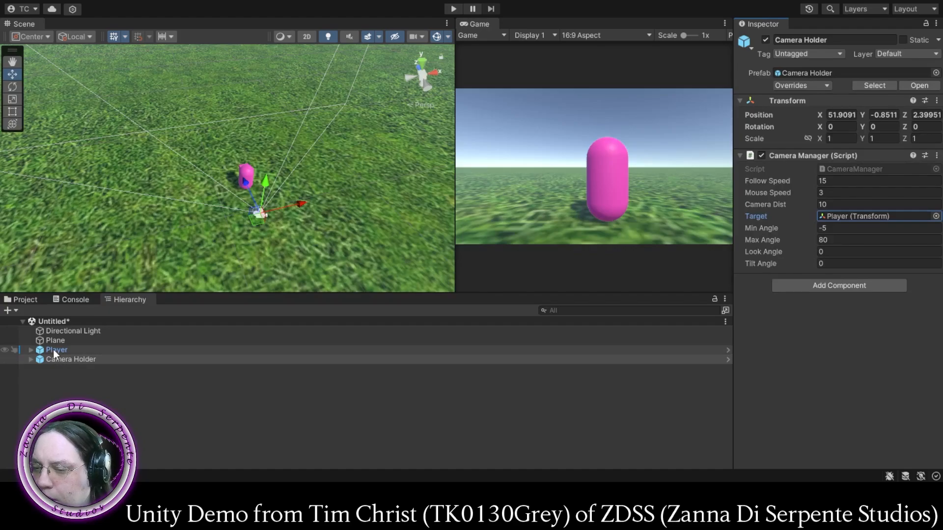
drag(53, 349, 847, 218)
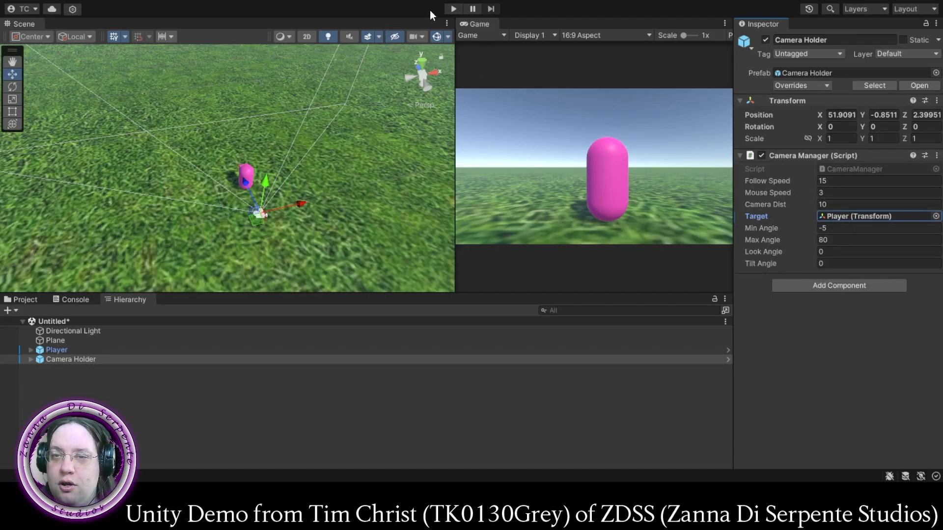
click(453, 9)
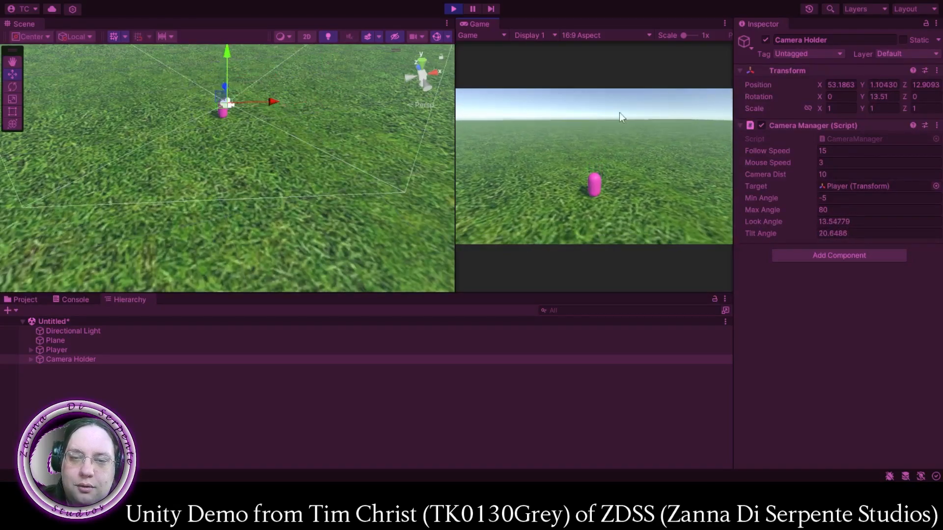
- Stop the running game and dock the Hierarchy alongside the Inspector
click(451, 9)
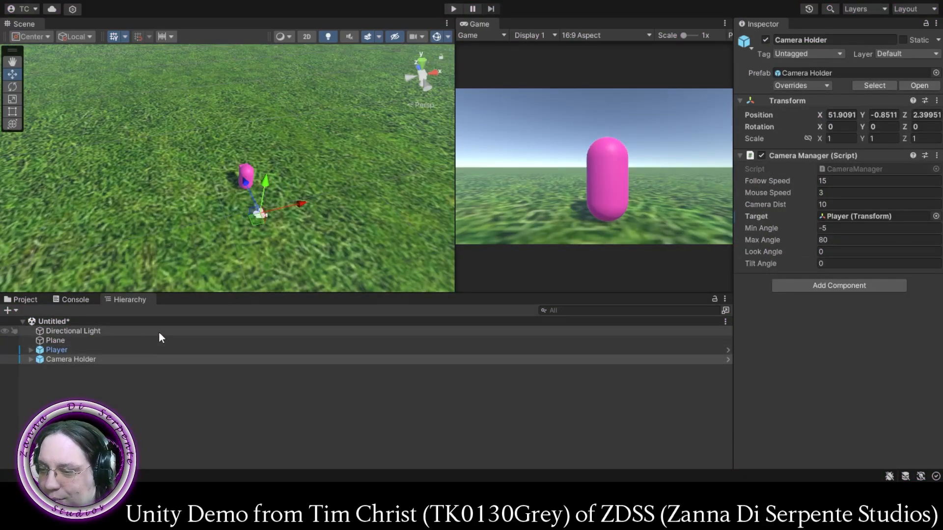
click(127, 300)
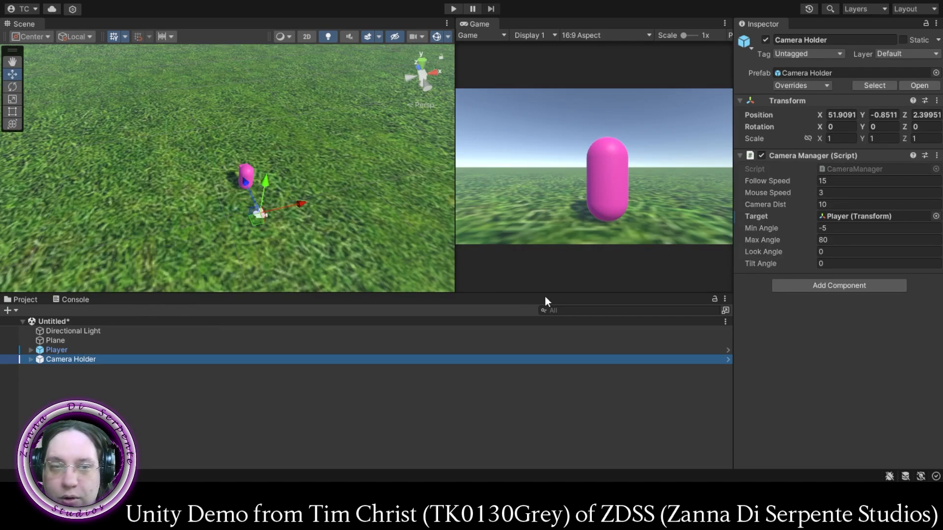
drag(753, 87, 806, 22)
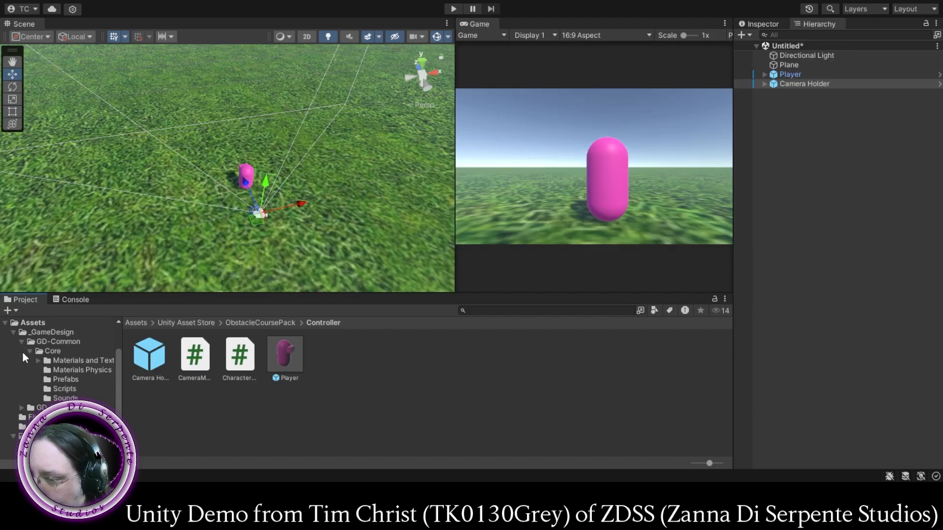
- Place the CoinFinal model from the FinalCoin folder on the grass near the player and set its X rotation to 90
click(23, 417)
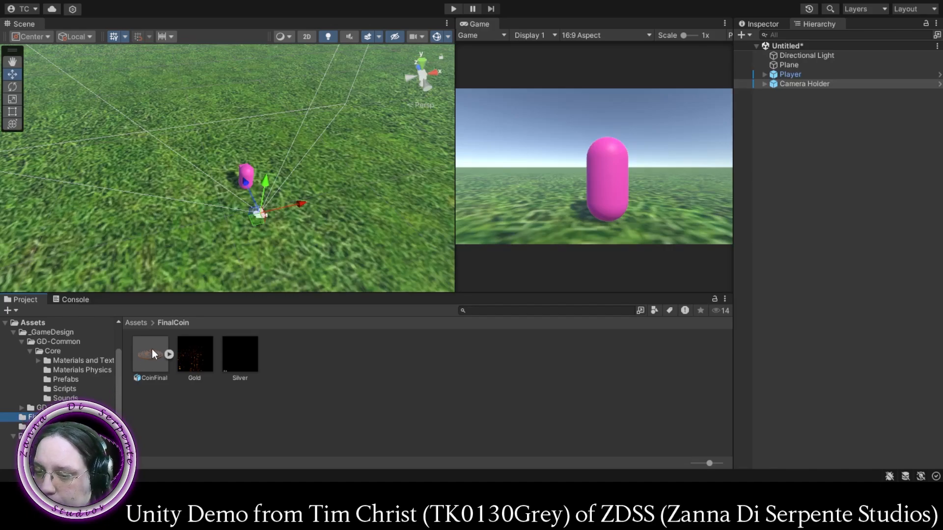
drag(149, 352, 214, 161)
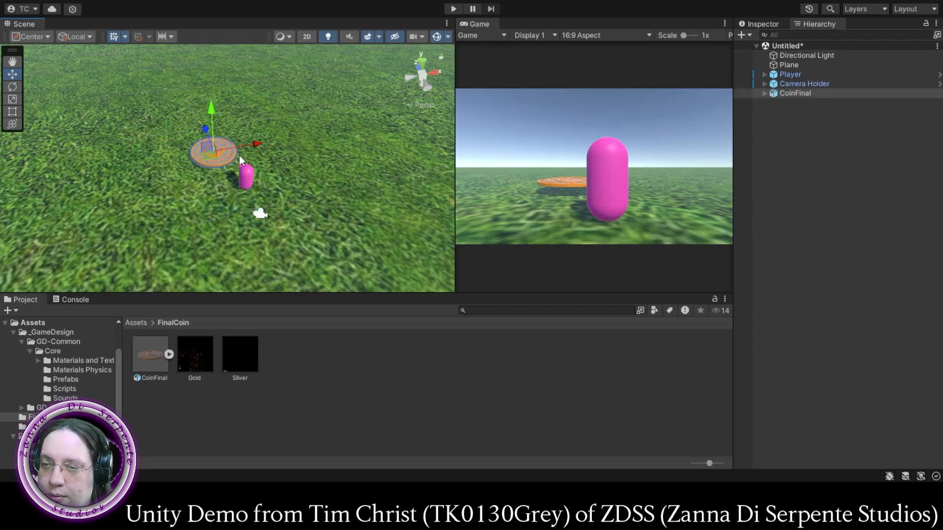
click(766, 24)
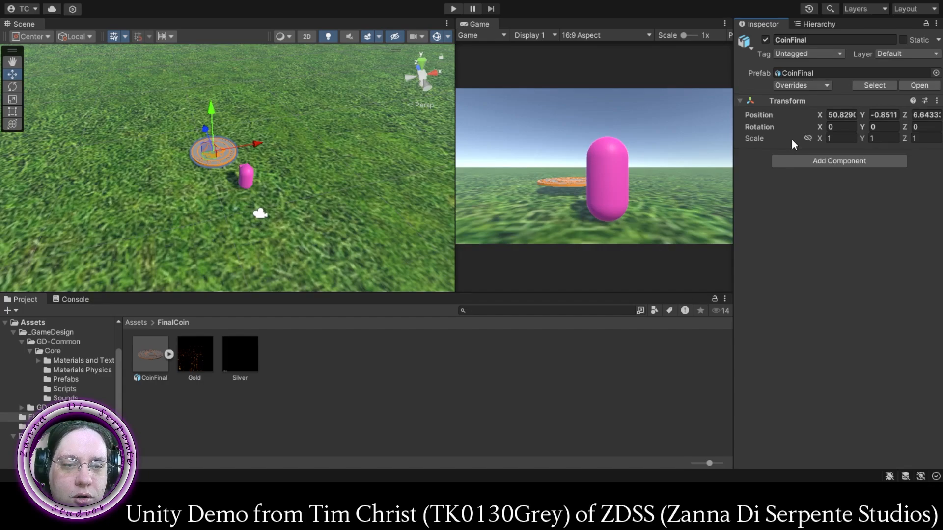
click(840, 128)
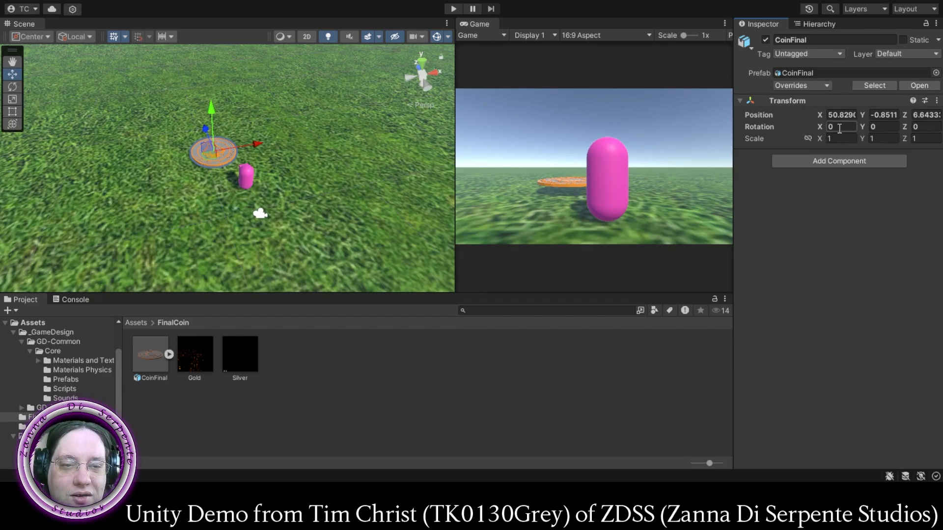
double_click(841, 128)
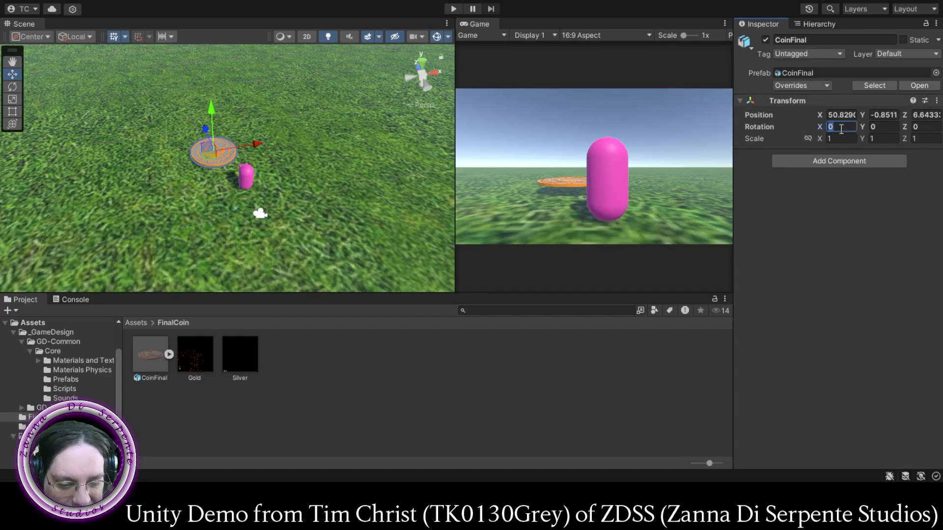
text(90)
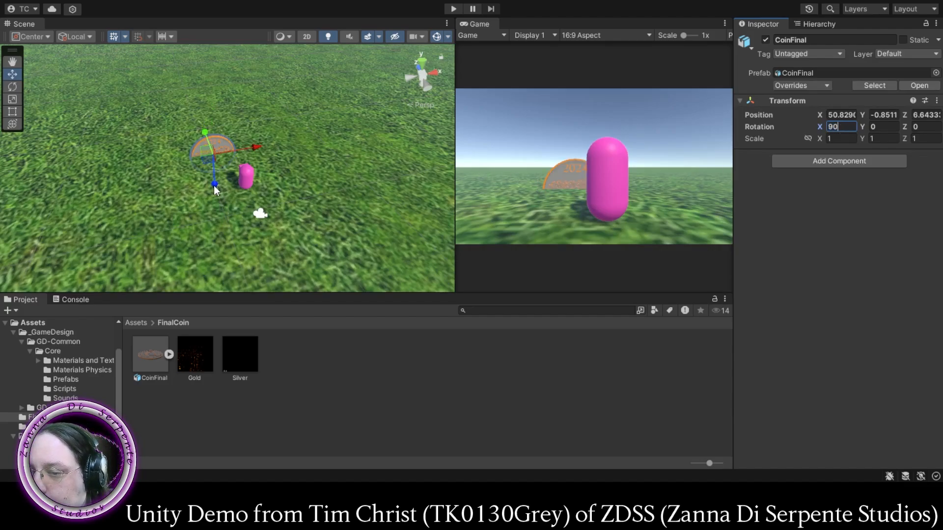
- Scale the coin proportionally to about 0.64 on all axes and position it above the grass at a height of about Y 0.75
drag(214, 190, 220, 166)
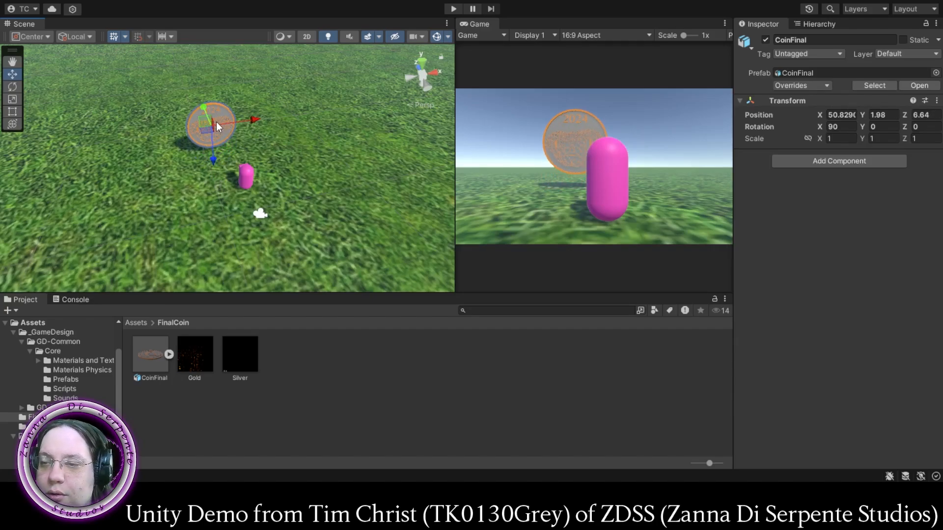
scroll(564, 198, up, 6)
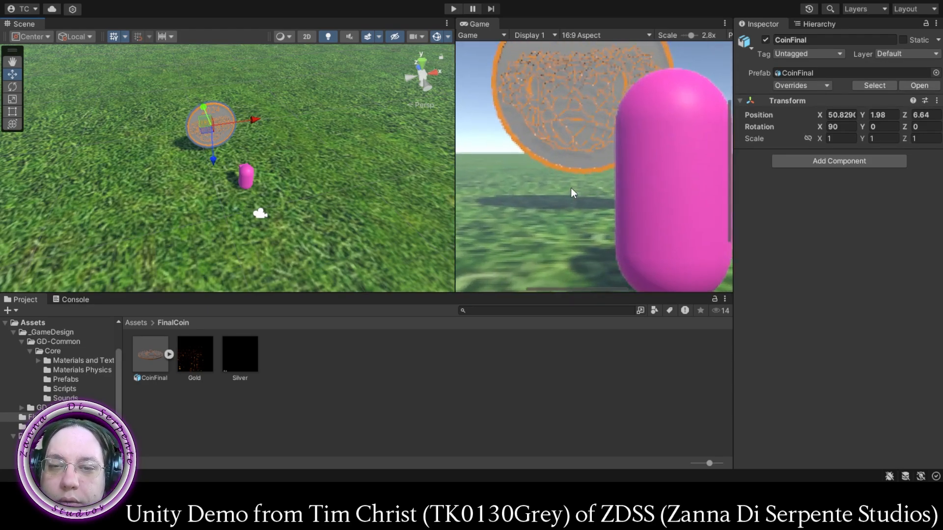
scroll(572, 193, down, 2)
scroll(573, 193, down, 2)
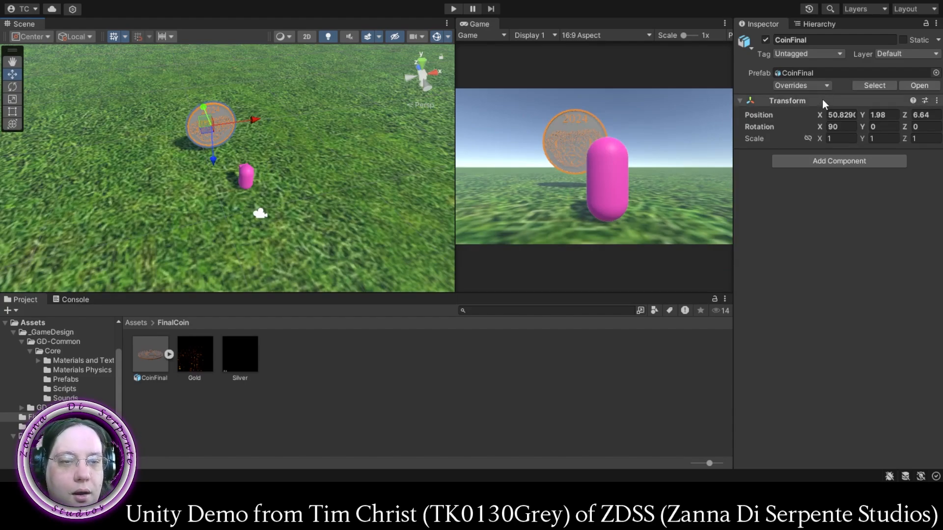
scroll(179, 152, down, 2)
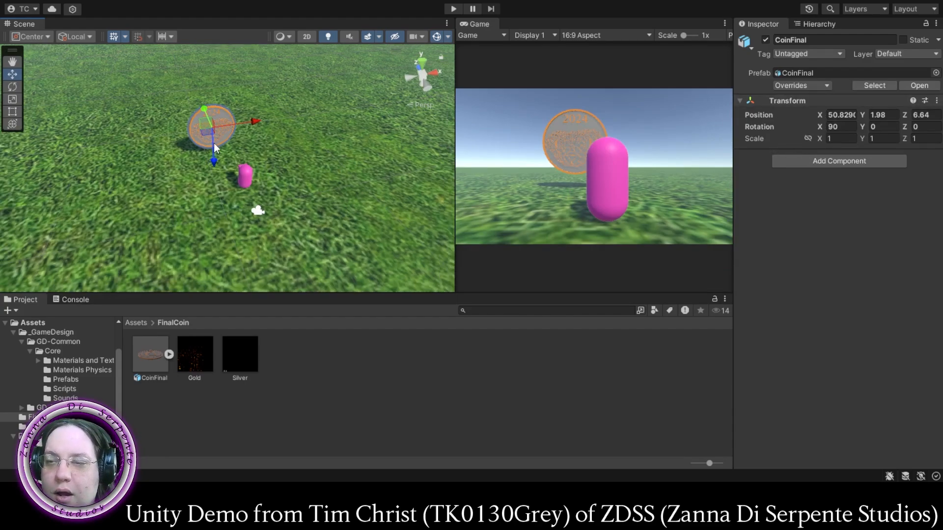
click(808, 139)
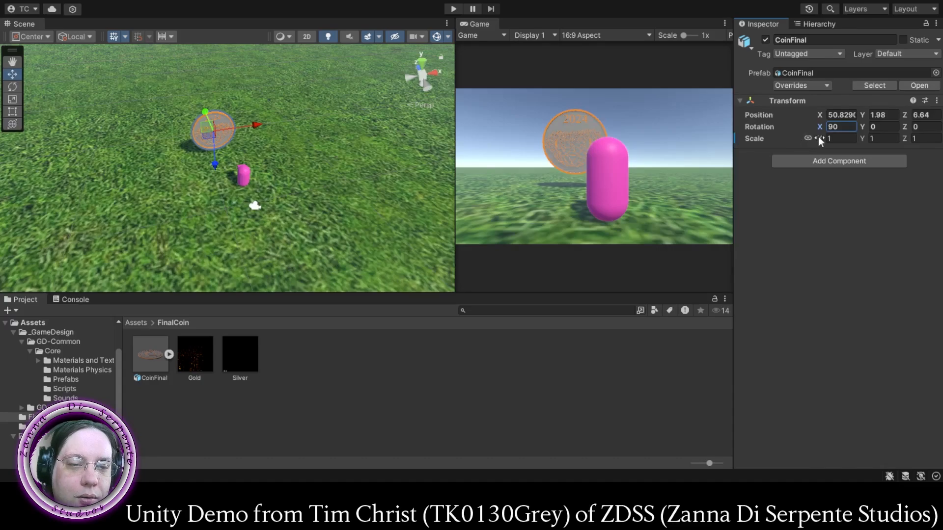
drag(820, 138, 811, 143)
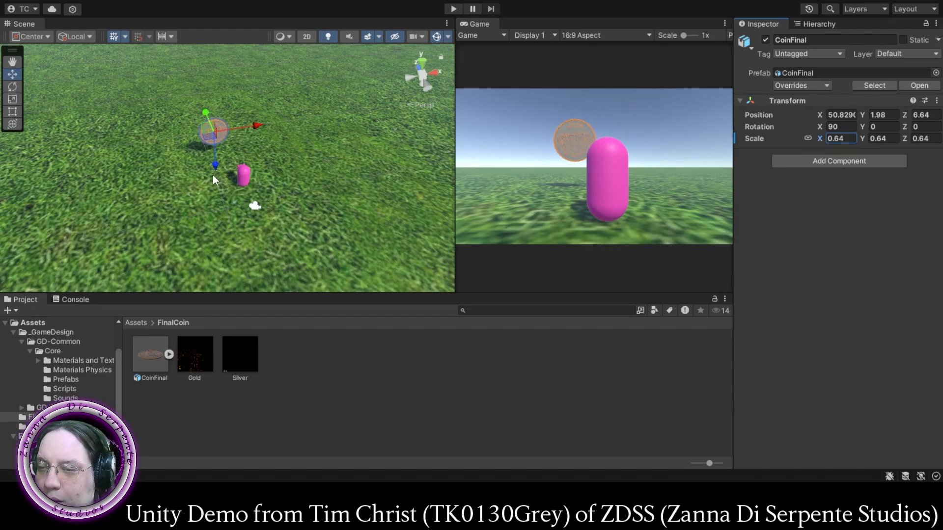
drag(214, 170, 216, 181)
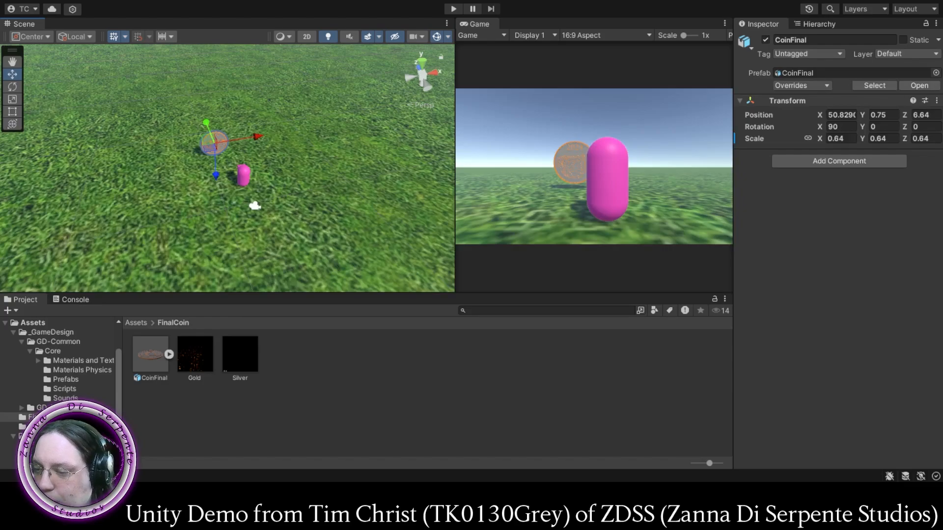
- Attach the Pickup2 script from the GD-Common Core Scripts folder to the CoinFinal object
click(65, 389)
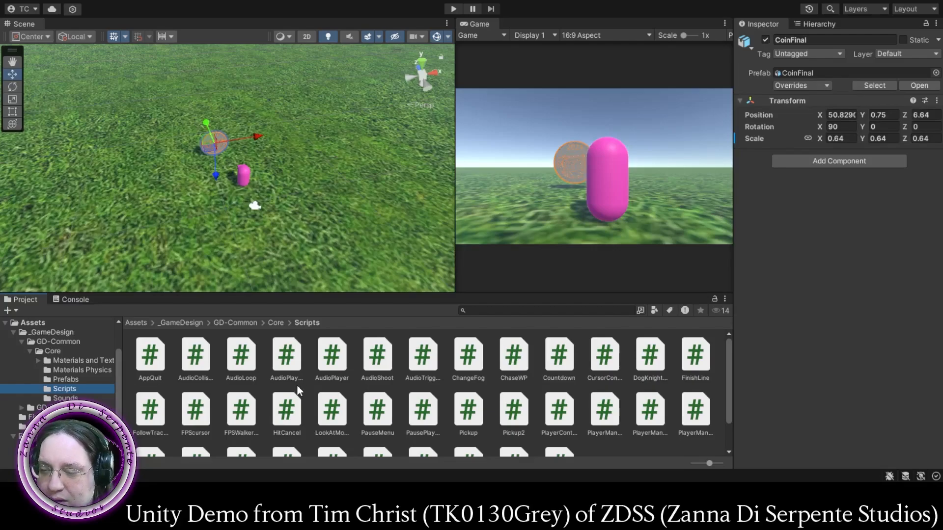
scroll(297, 390, down, 2)
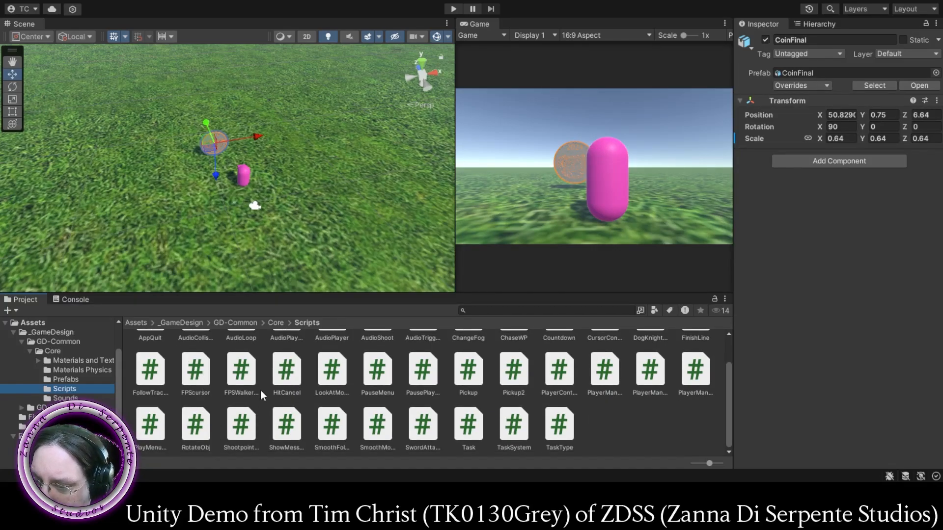
scroll(264, 394, up, 2)
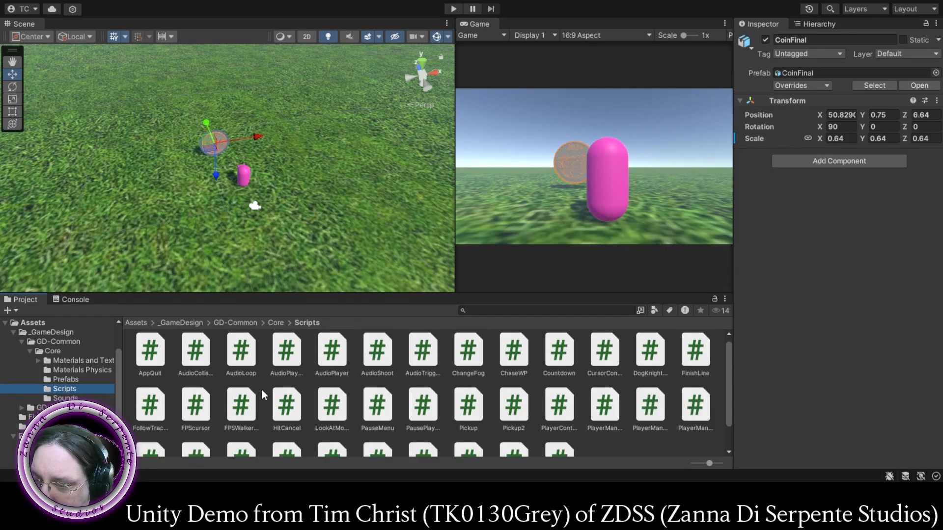
scroll(264, 394, down, 1)
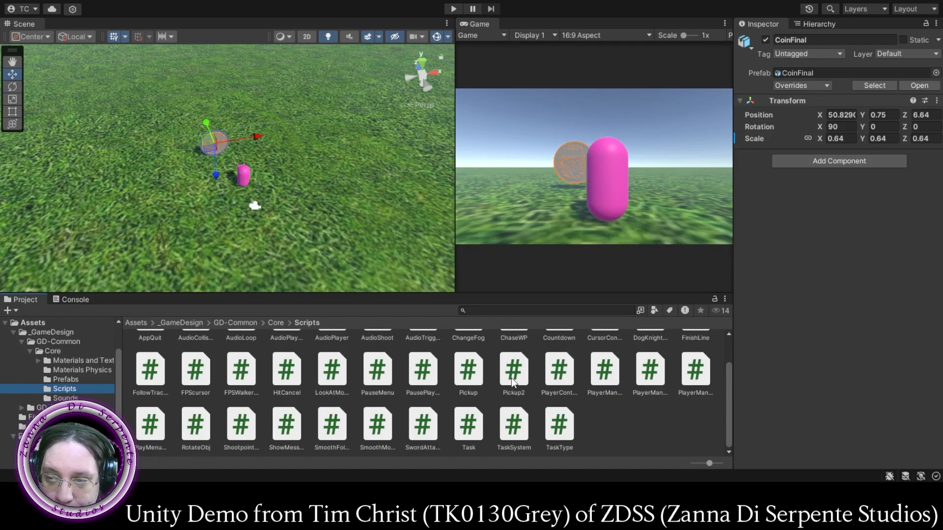
drag(512, 383, 838, 165)
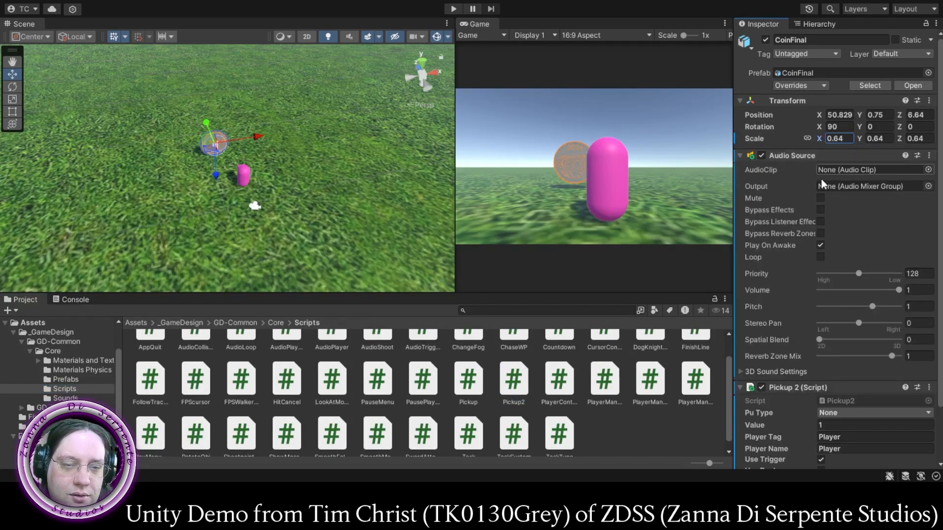
scroll(801, 245, down, 2)
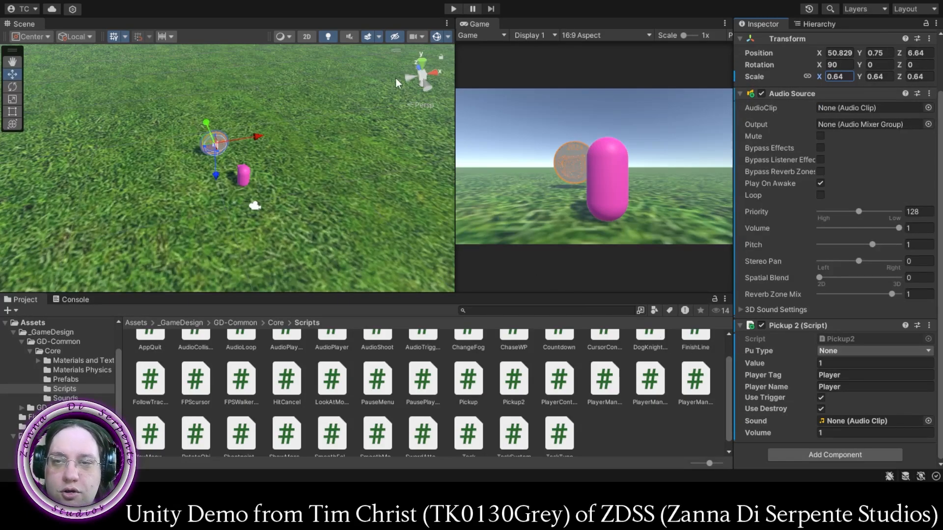
- Play-test the coin pickup by steering the player around and into the coin, and stop the game
click(452, 9)
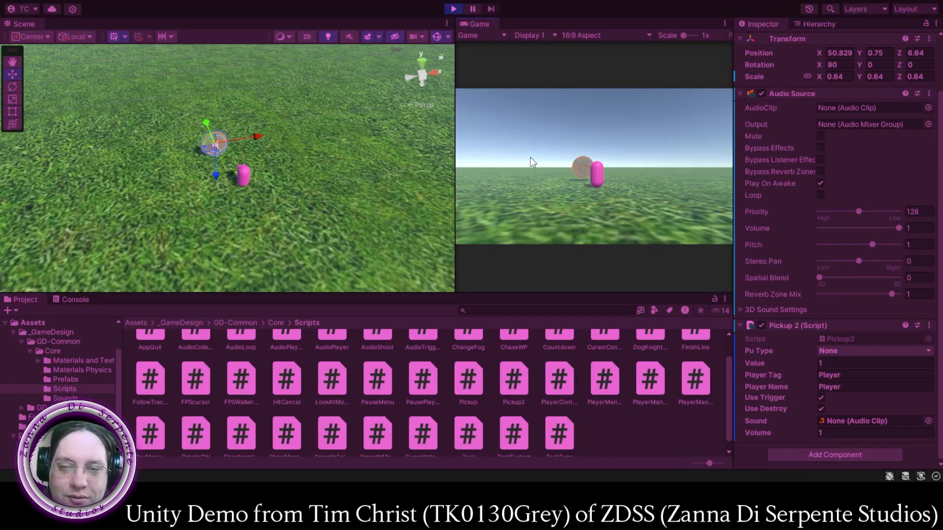
key(a)
key(w)
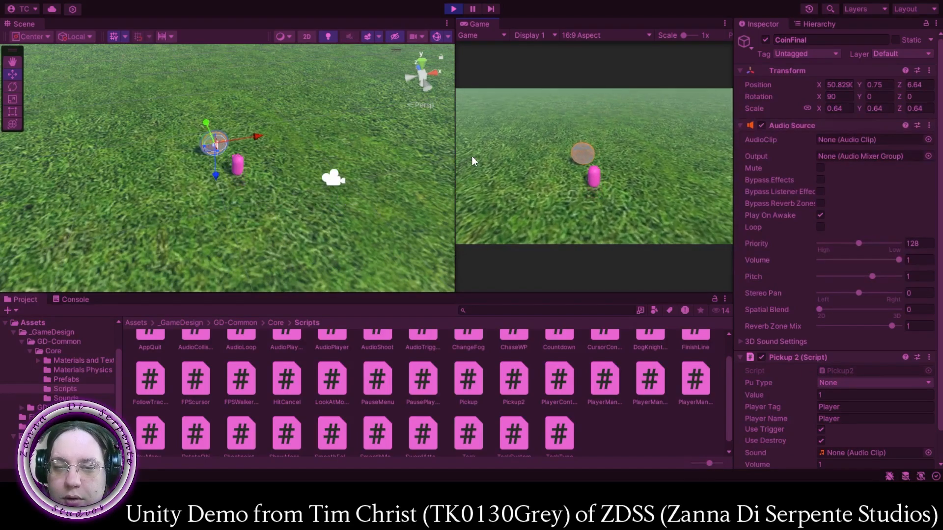
key(s)
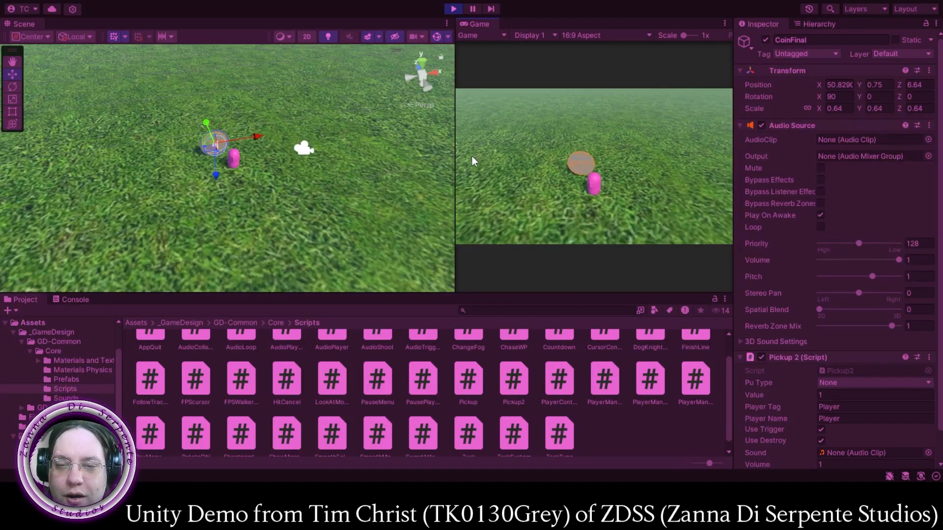
key(a)
key(d)
key(a)
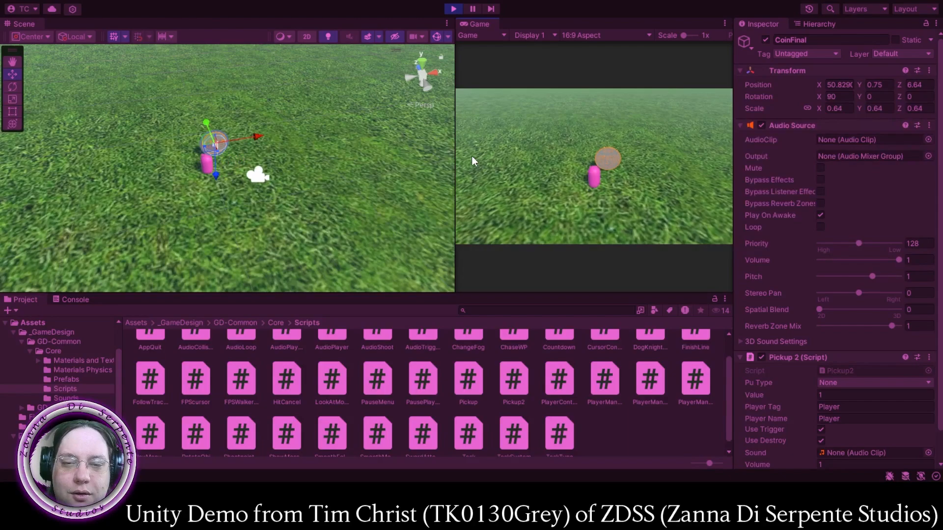
key(w)
key(s)
key(s)
key(w)
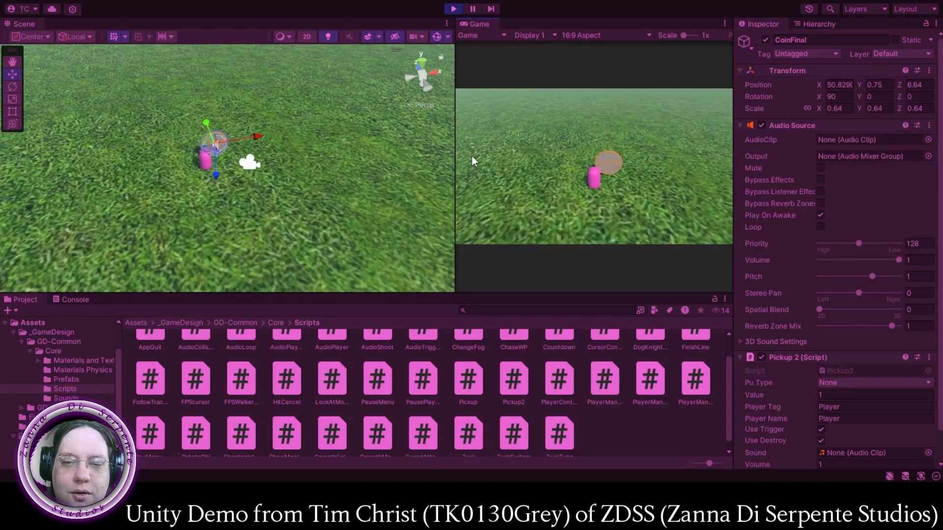
key(d)
key(s)
key(w)
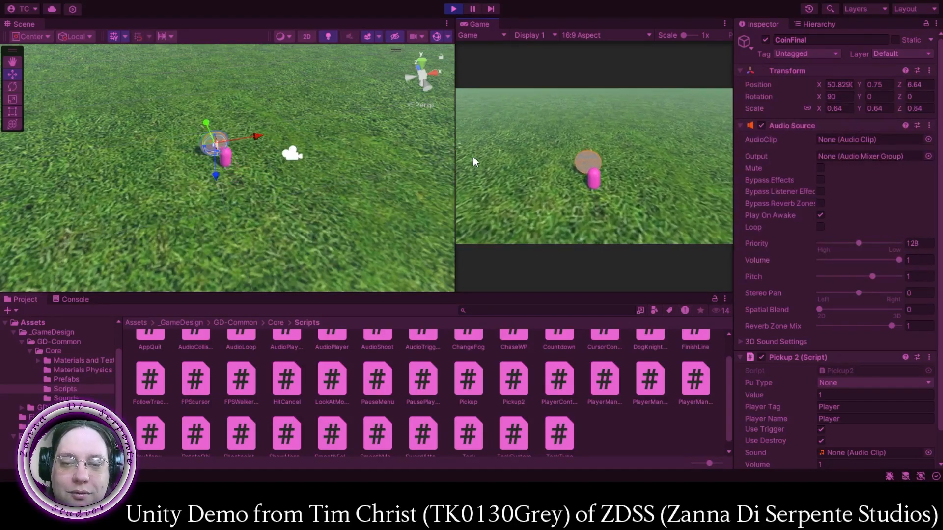
click(453, 9)
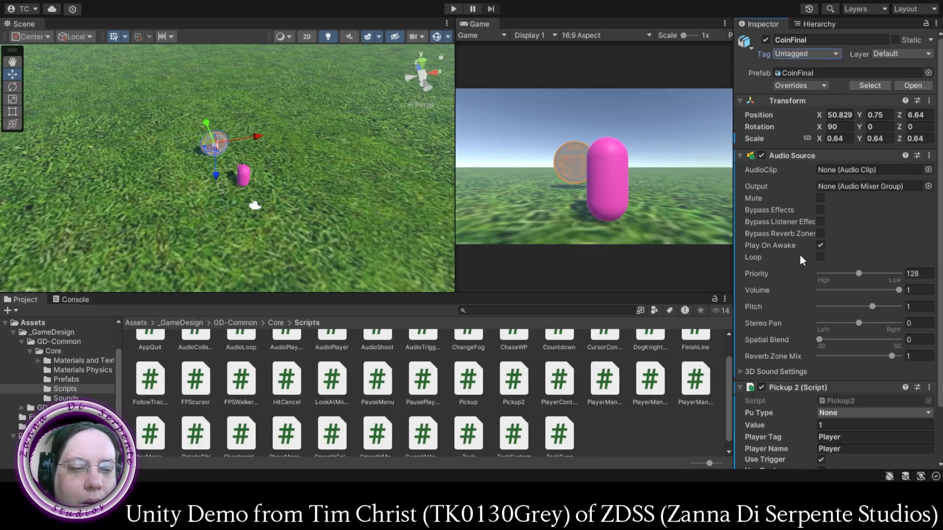
- Set the Pu Type of the coin's Pickup 2 script to Coin
scroll(801, 252, down, 3)
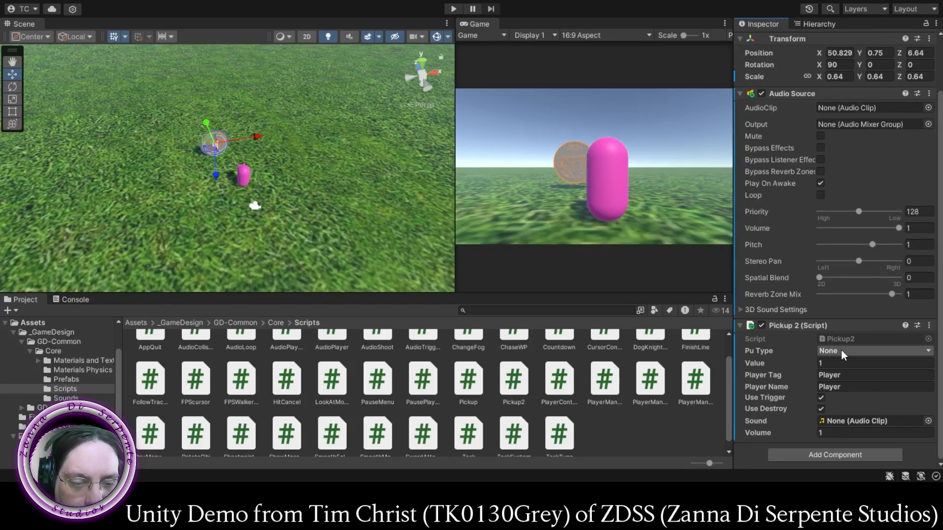
click(847, 376)
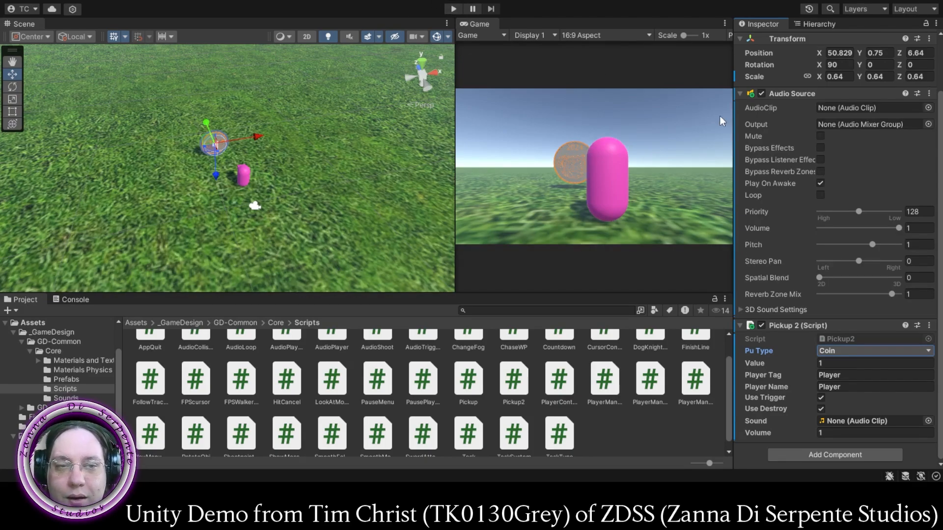
scroll(798, 155, up, 3)
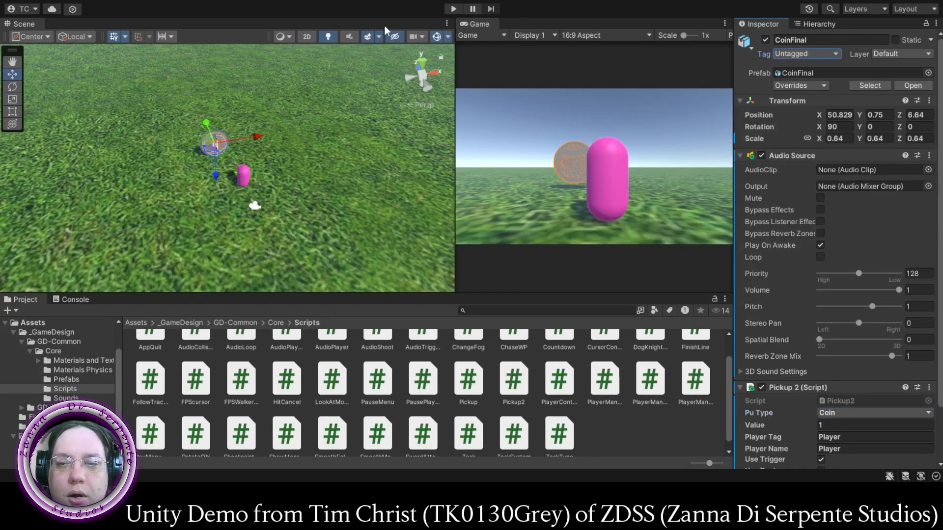
- Play-test the Coin-type pickup by steering the player back and forth through the coin, and stop the game
click(453, 9)
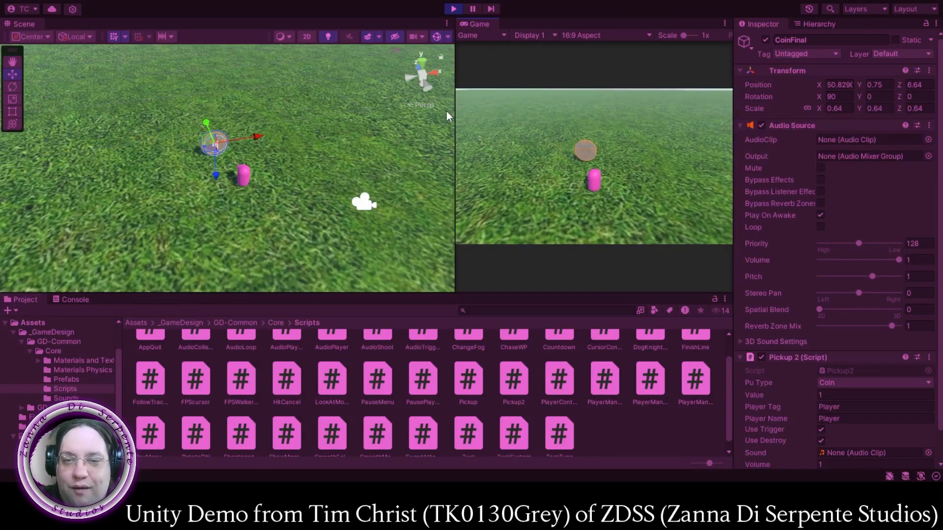
key(w)
key(s)
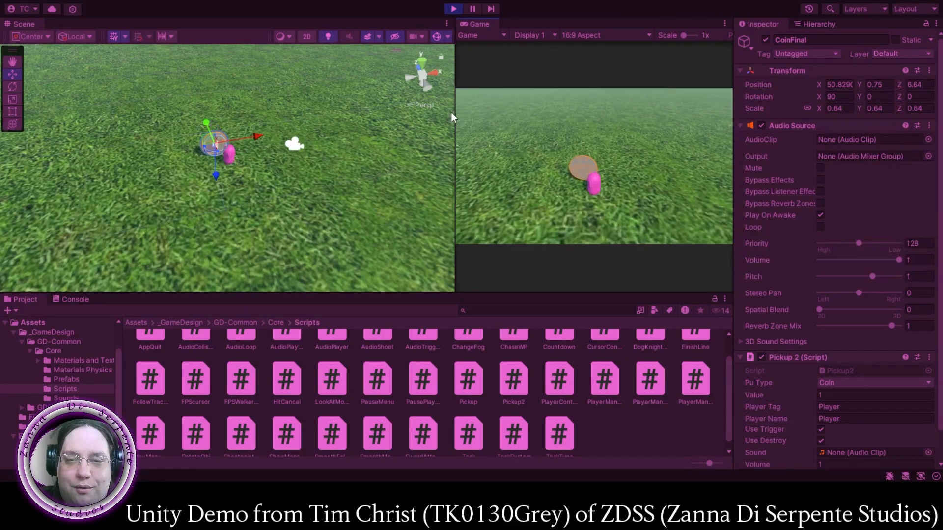
key(a)
key(w)
key(w)
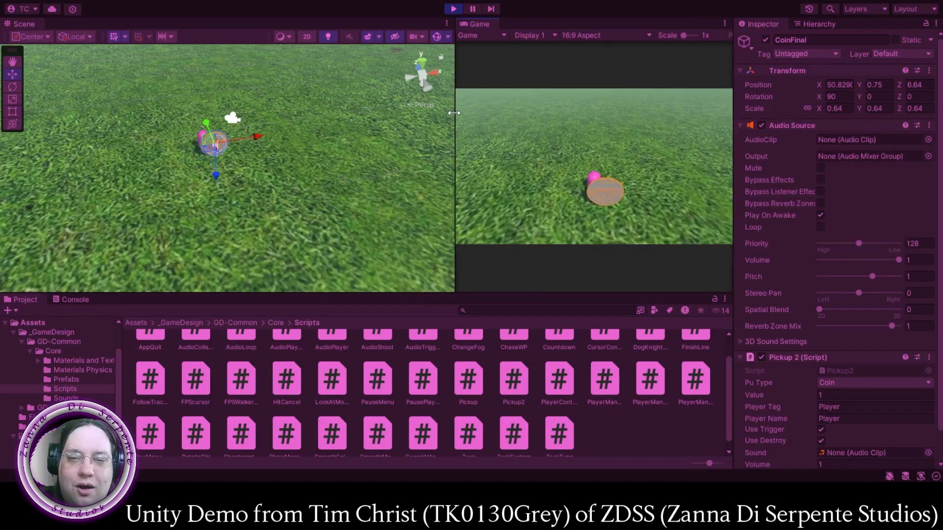
key(s)
key(w)
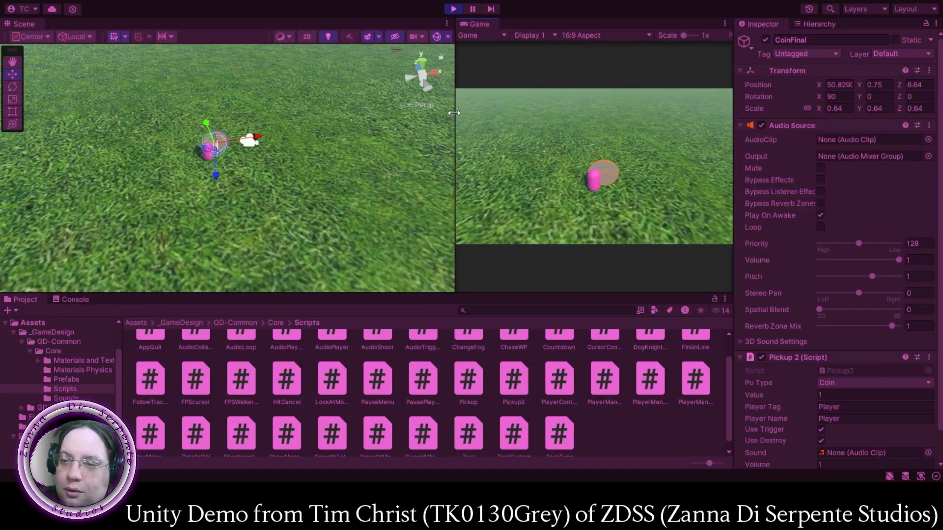
click(453, 8)
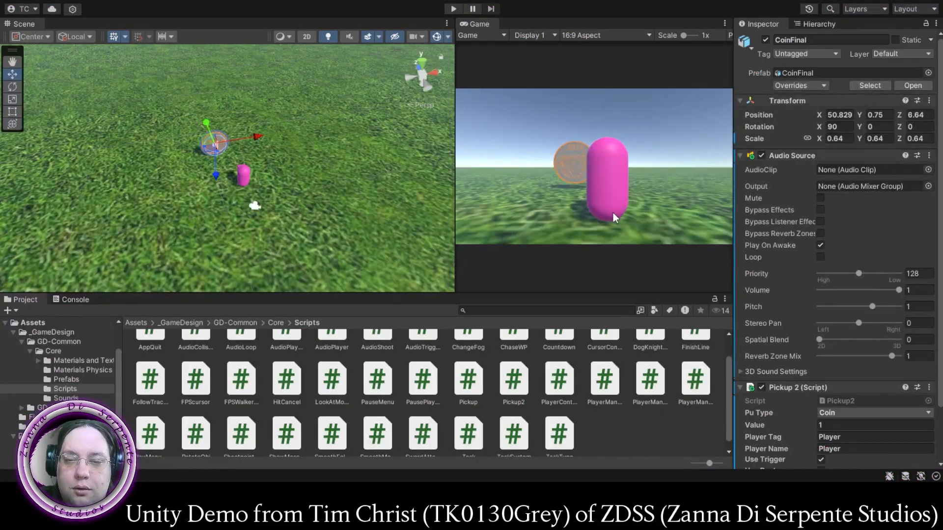
- Move the Player forward toward the coin to about Z 5.62 and the Camera Holder to about Z 6.3
click(245, 176)
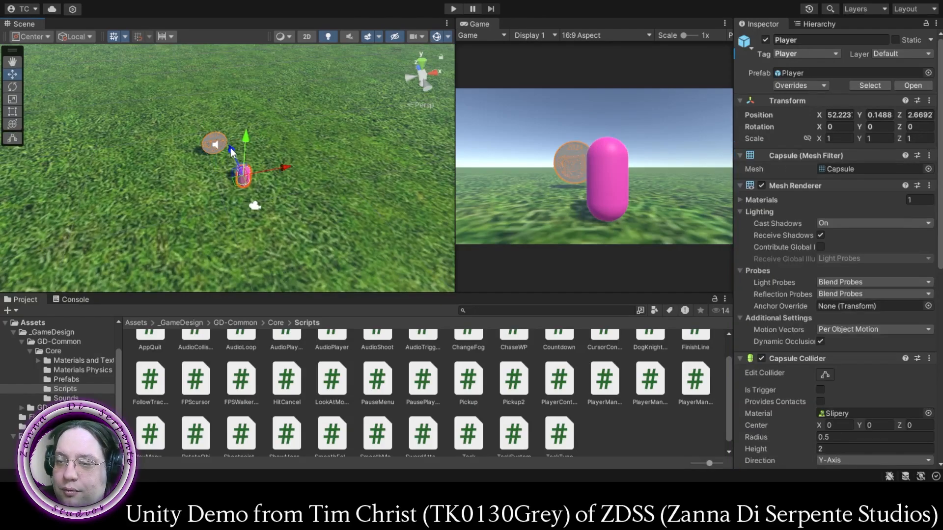
mouse_move(232, 149)
mouse_down()
mouse_move(237, 122)
mouse_move(240, 132)
mouse_up()
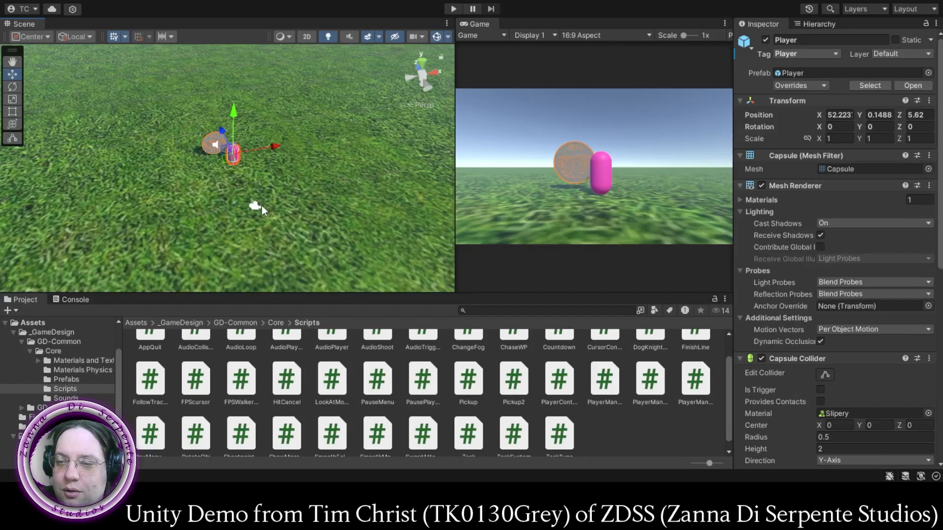
click(257, 205)
drag(244, 180, 249, 142)
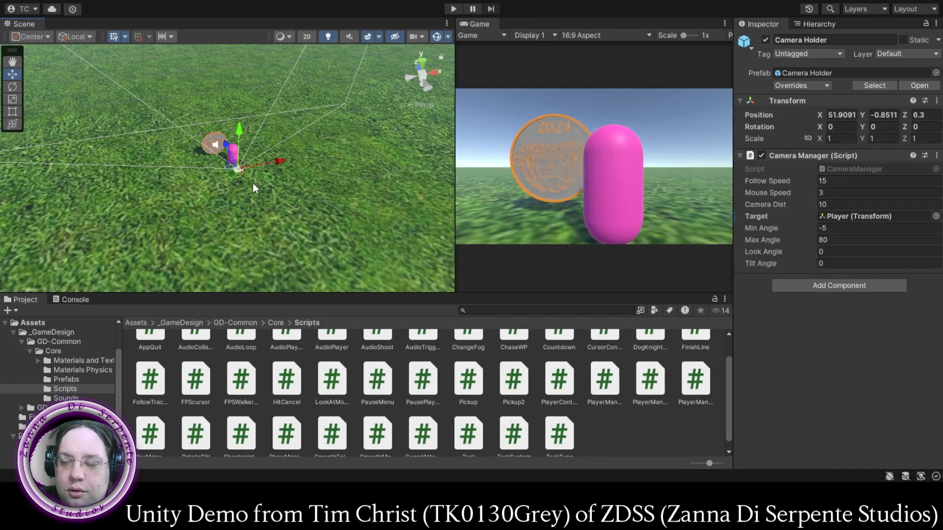
- Scale the CoinFinal object down proportionally to 0.25 on all axes
middle_drag(252, 184, 341, 194)
scroll(340, 194, up, 2)
scroll(340, 192, up, 2)
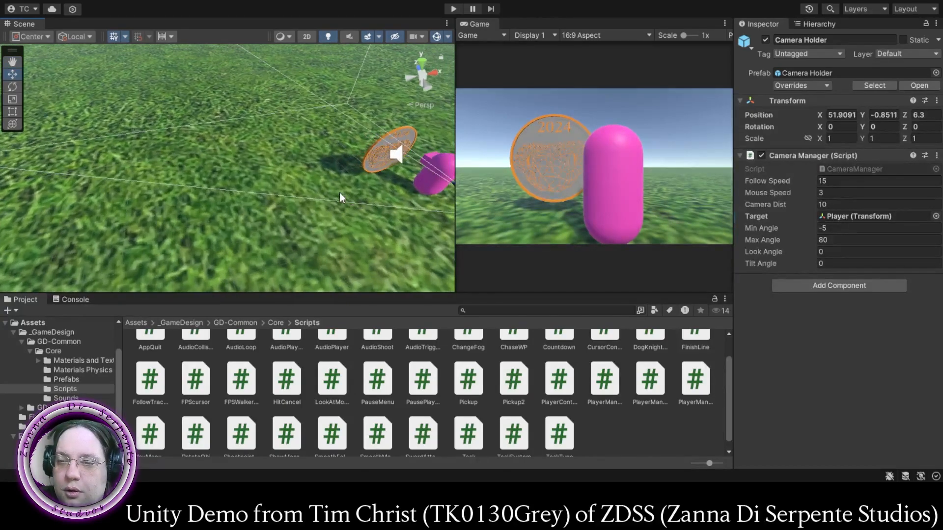
right_drag(339, 192, 296, 123)
middle_drag(334, 181, 172, 74)
scroll(319, 197, up, 4)
scroll(319, 198, up, 1)
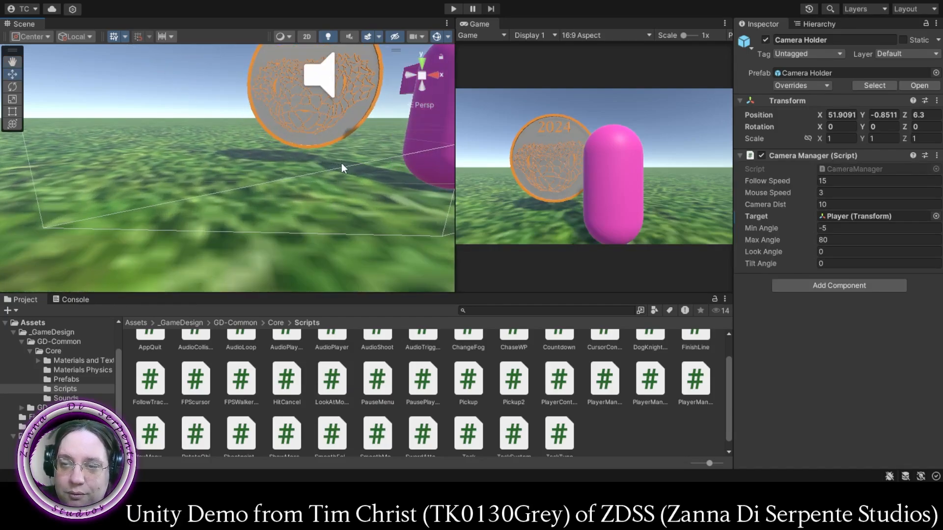
middle_drag(341, 163, 308, 198)
click(290, 106)
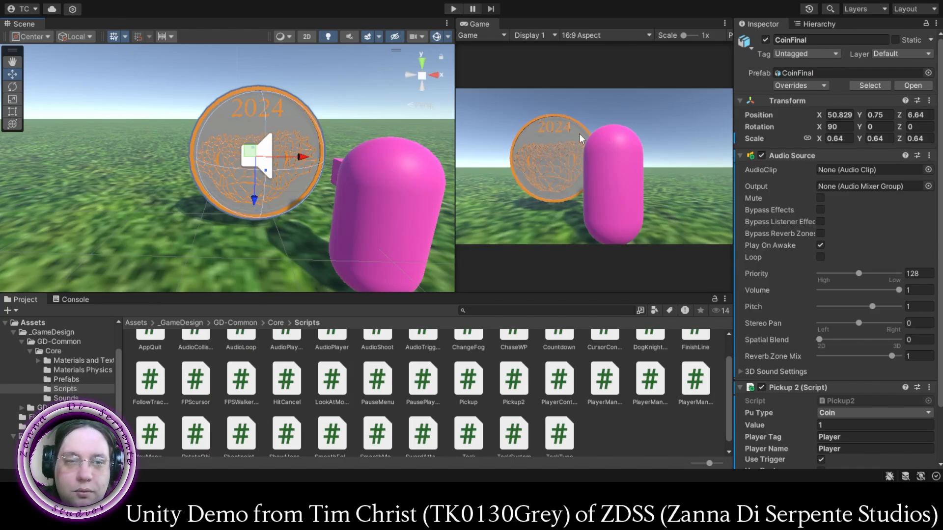
click(827, 24)
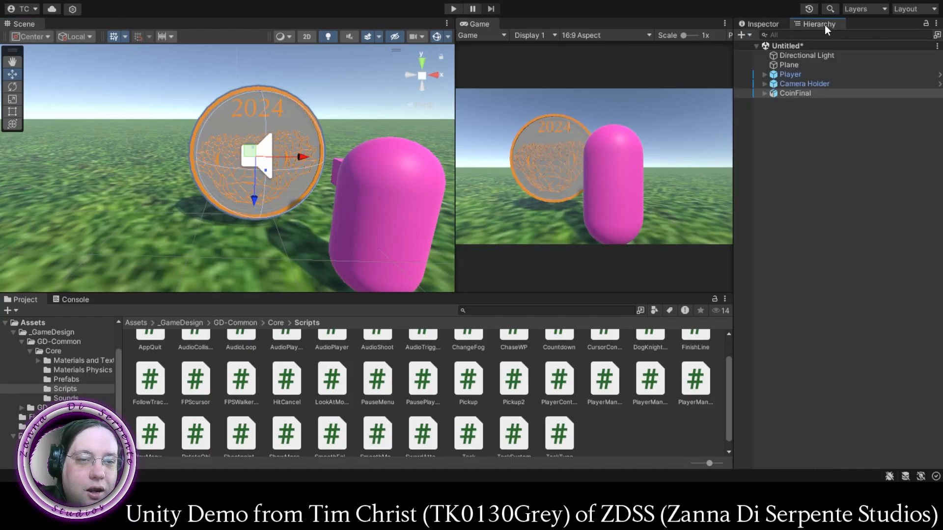
click(782, 95)
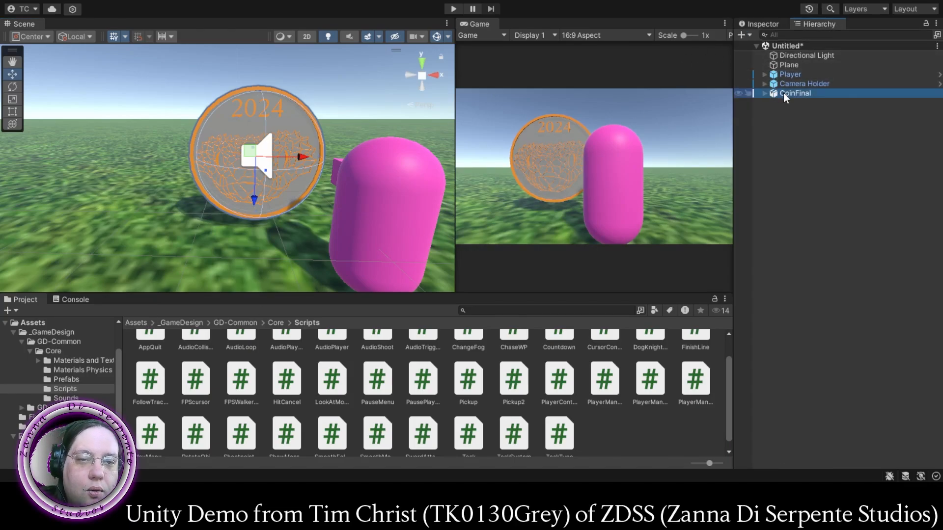
click(763, 23)
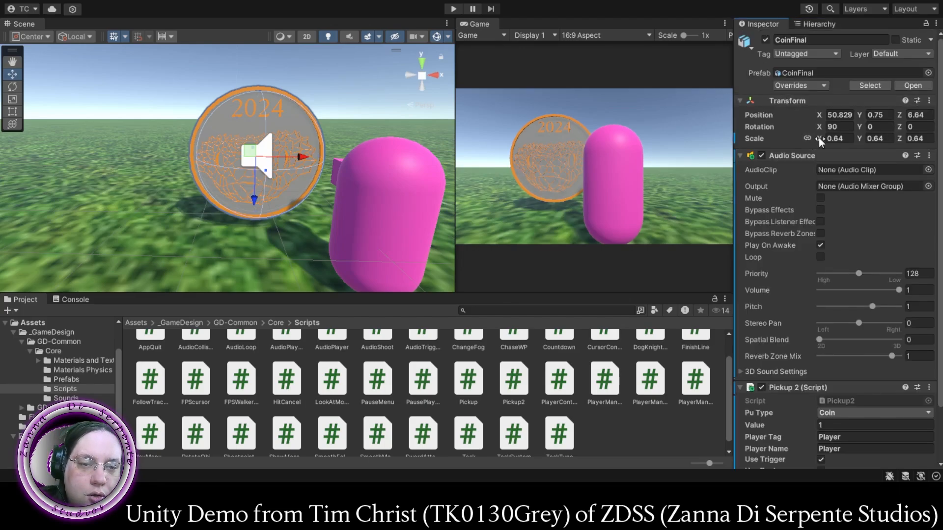
drag(818, 138, 808, 137)
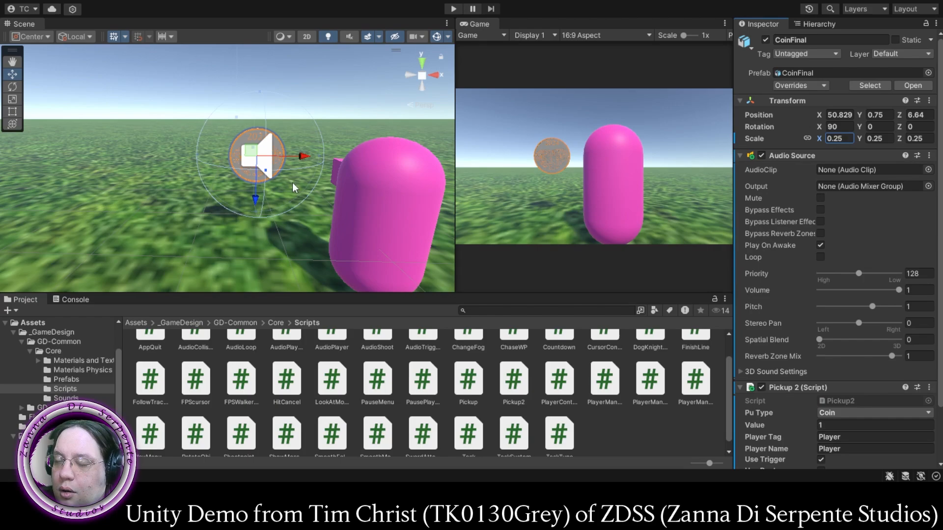
- Move the coin to about Z 6.21 and lower it toward the grass to about Y 0.225
alt+drag(252, 195, 261, 195)
right_drag(260, 194, 372, 220)
middle_drag(249, 199, 362, 206)
drag(240, 165, 275, 176)
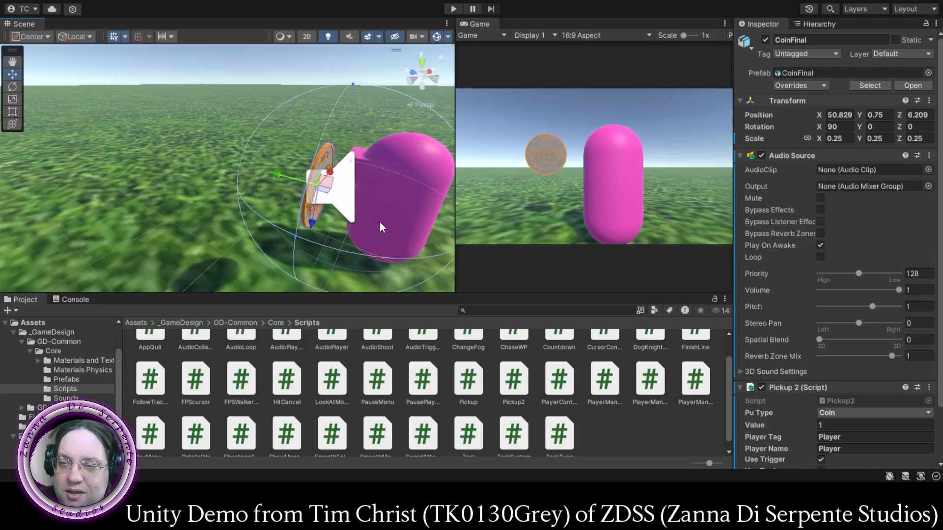
middle_drag(383, 222, 320, 141)
key(f)
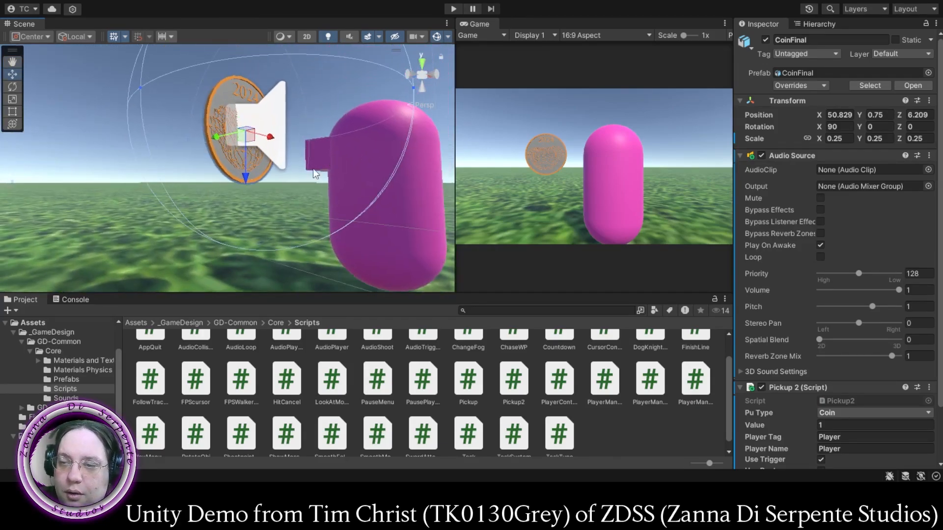
drag(252, 178, 260, 232)
scroll(400, 196, down, 4)
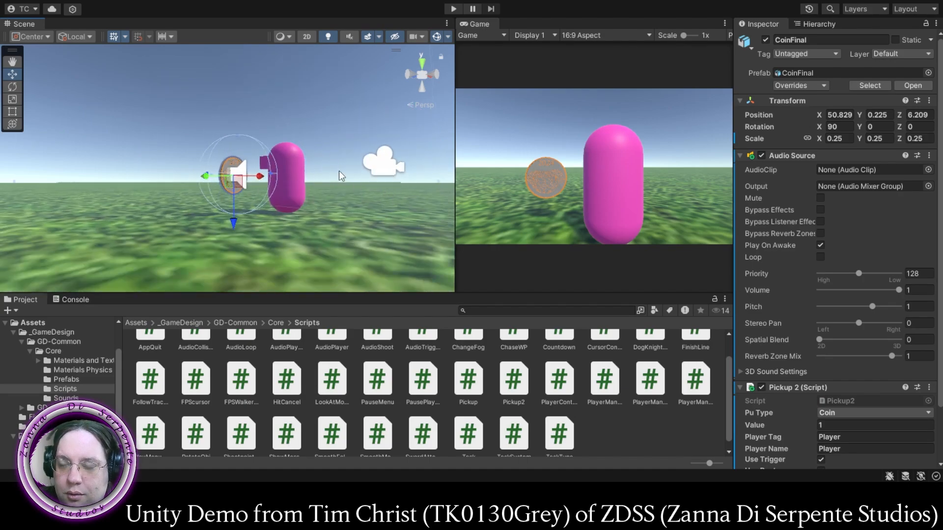
- Move the Camera Holder back to about Z 3.67 and the Player back to about Z 3.48, away from the coin
right_drag(386, 173, 254, 234)
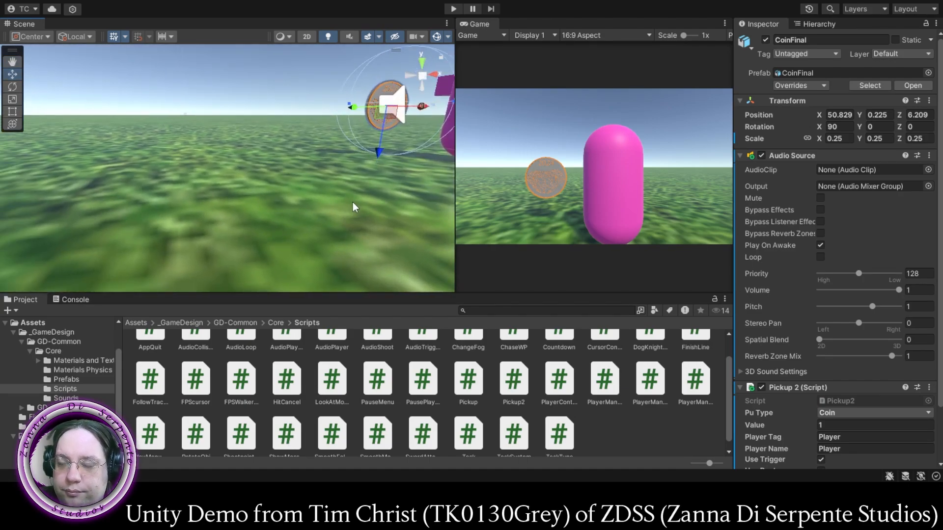
scroll(353, 200, down, 4)
middle_drag(375, 138, 326, 185)
click(293, 160)
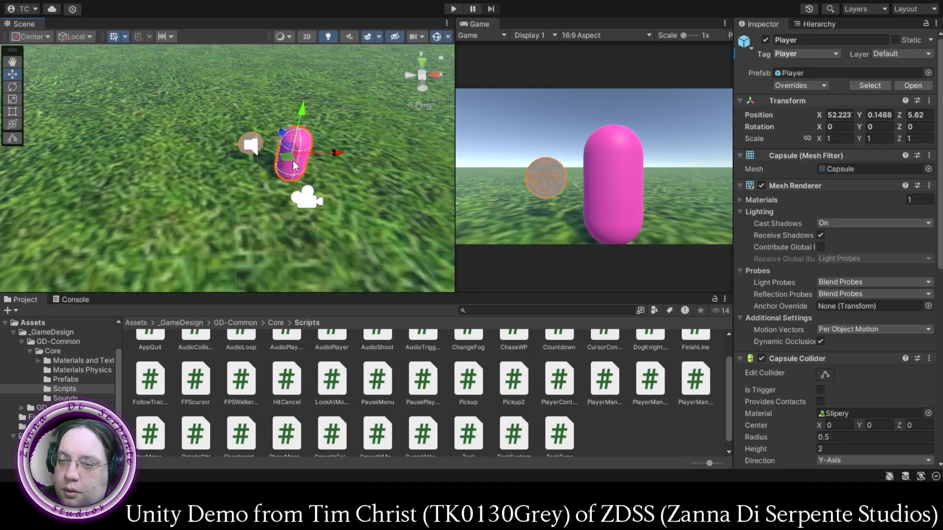
click(297, 198)
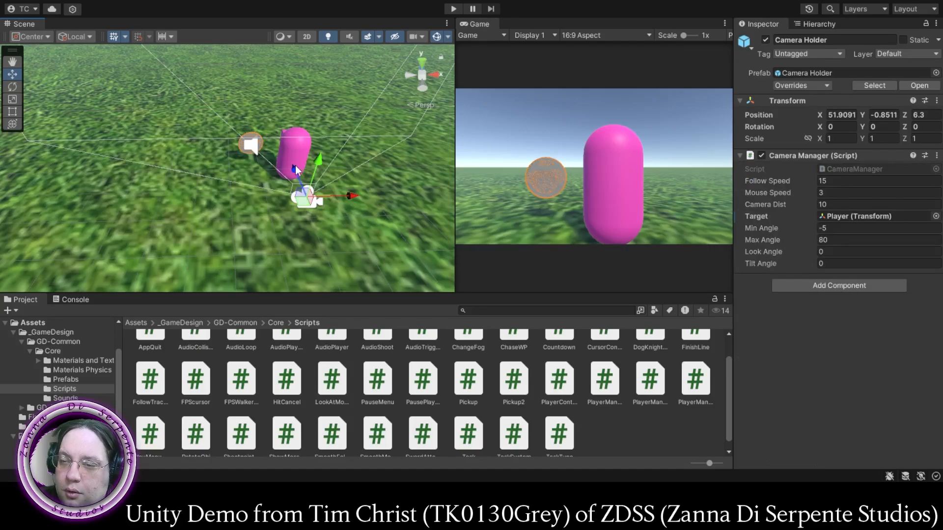
drag(298, 190, 307, 223)
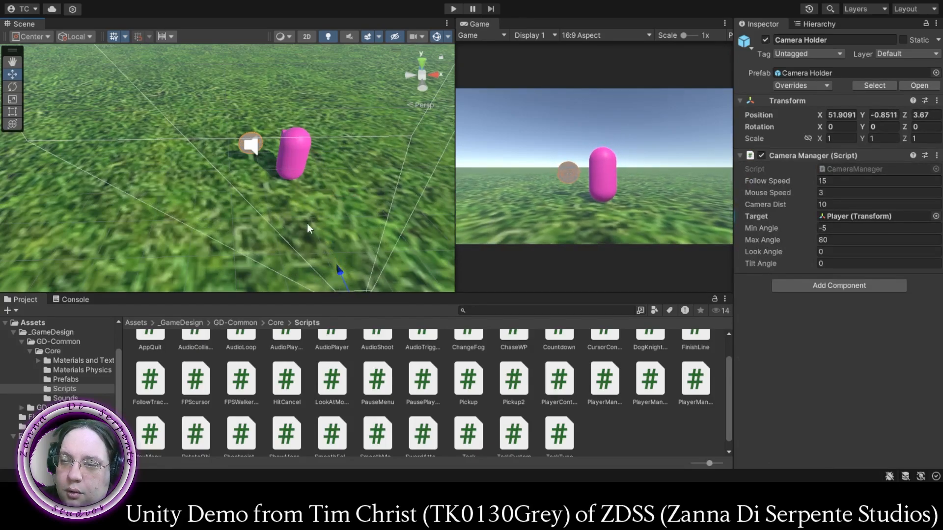
click(294, 155)
drag(277, 133, 288, 173)
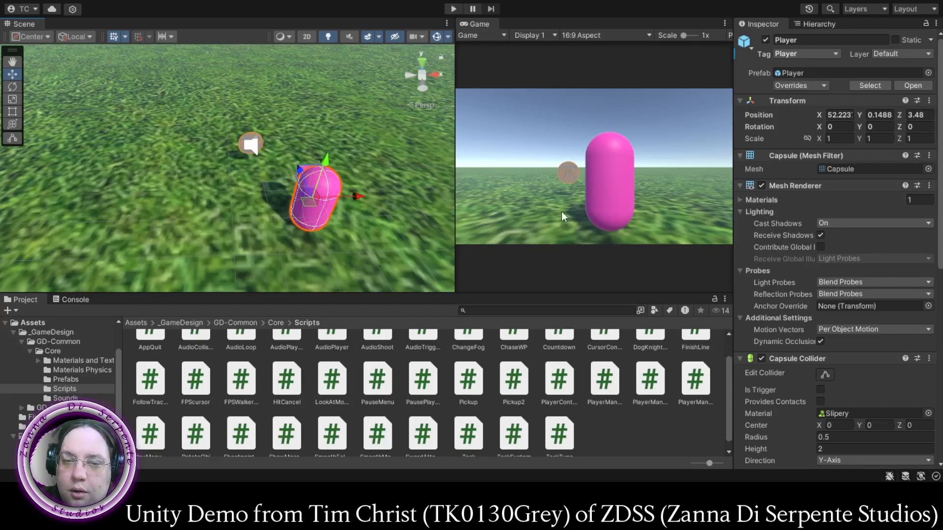
- Assign the destroyable tag to the CoinFinal object and review its Pickup 2 script settings
click(815, 24)
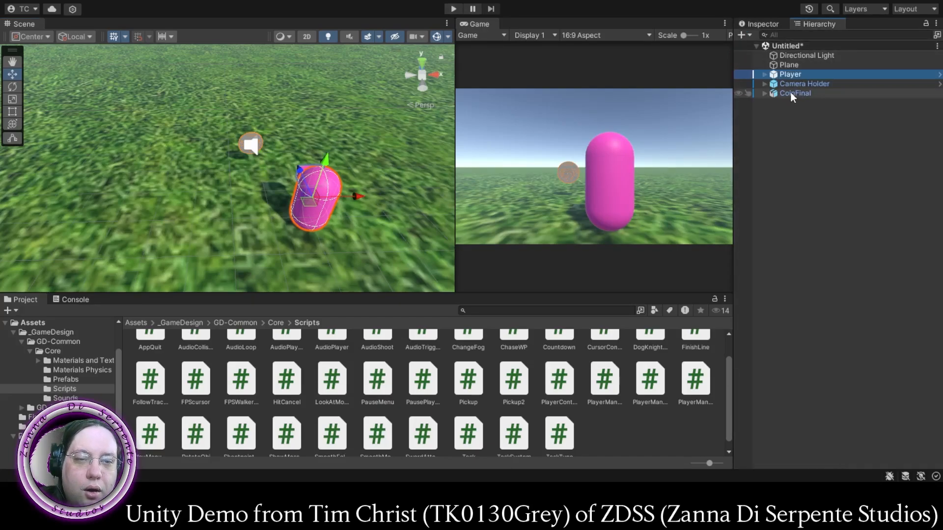
click(791, 93)
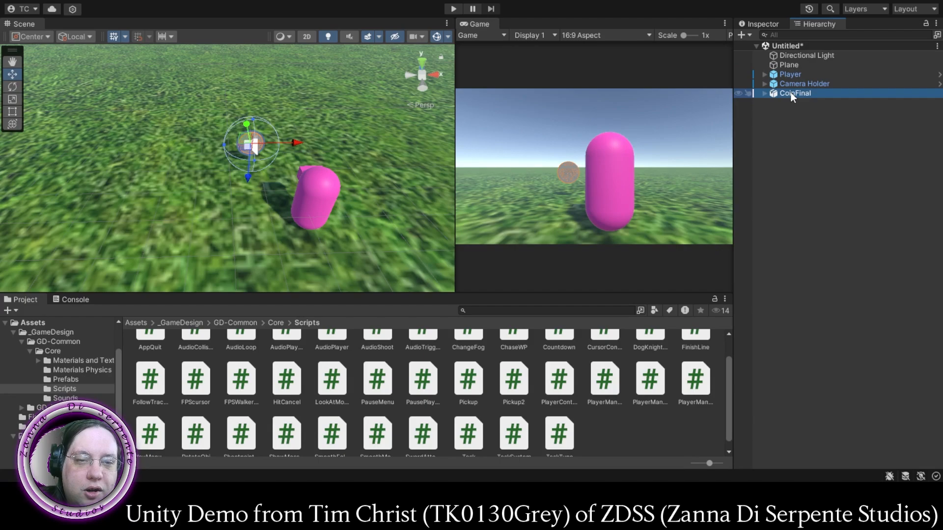
click(765, 23)
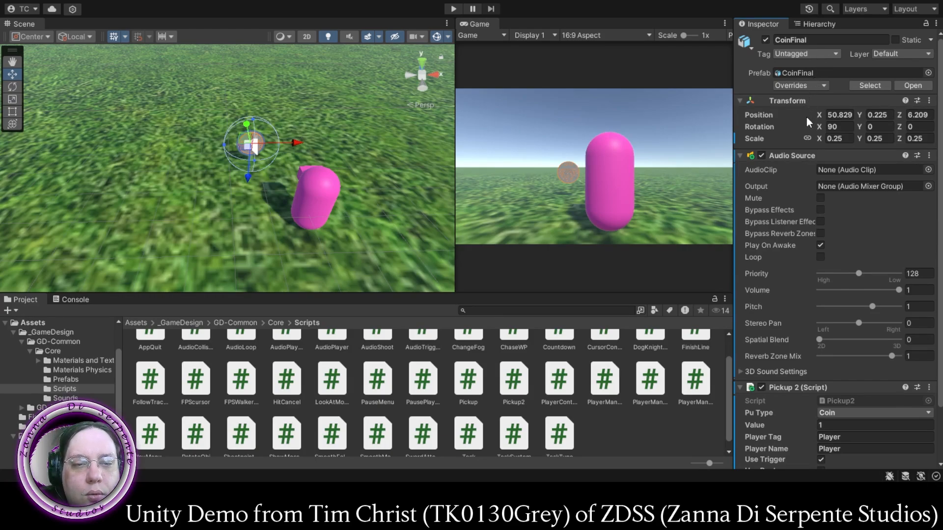
click(808, 158)
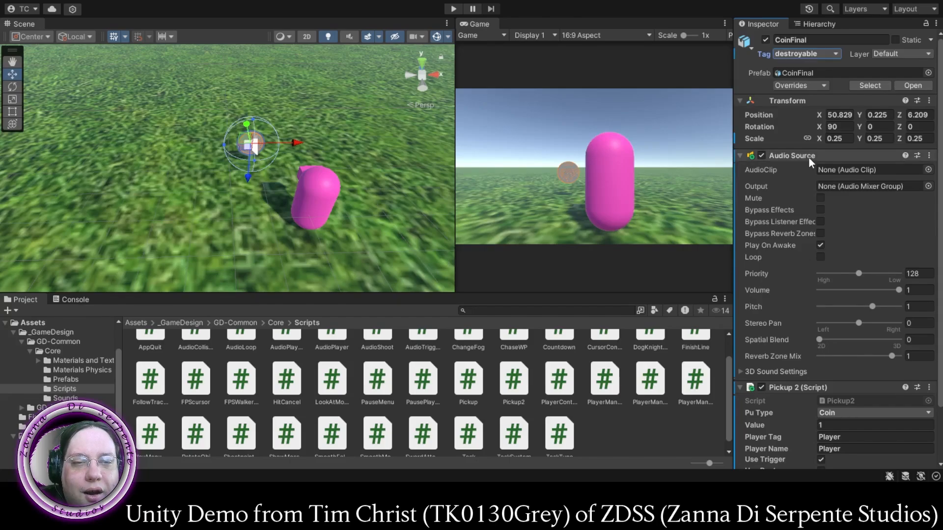
scroll(808, 157, down, 3)
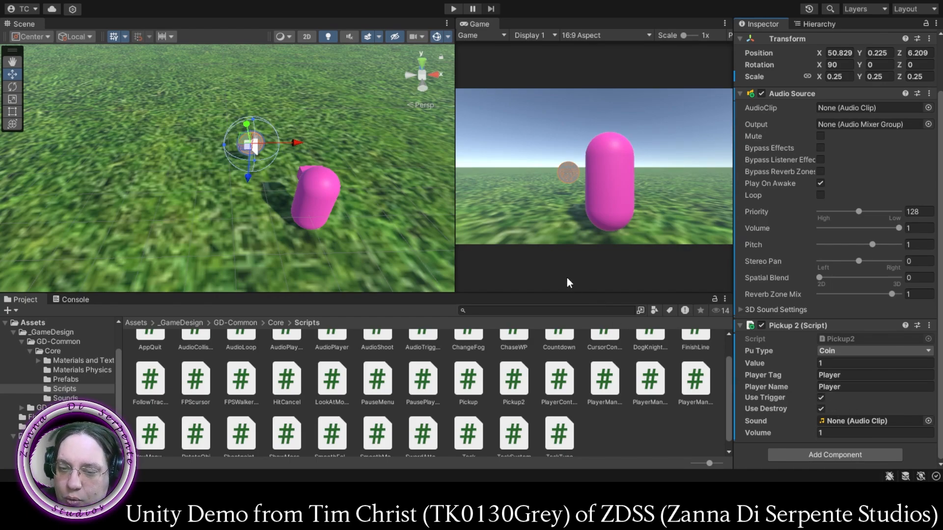
- Run the scene and walk the player around and into the coin to test the pickup, and stop play mode
click(452, 7)
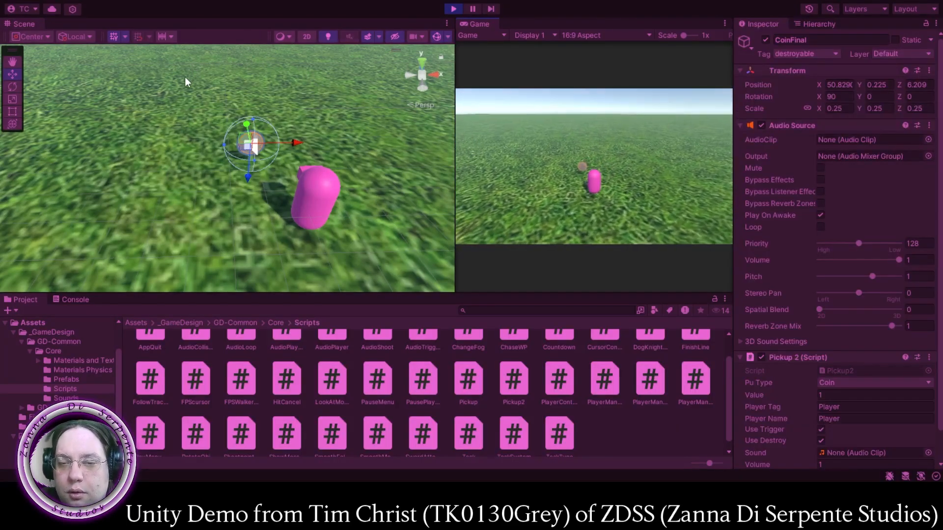
key(w)
key(s)
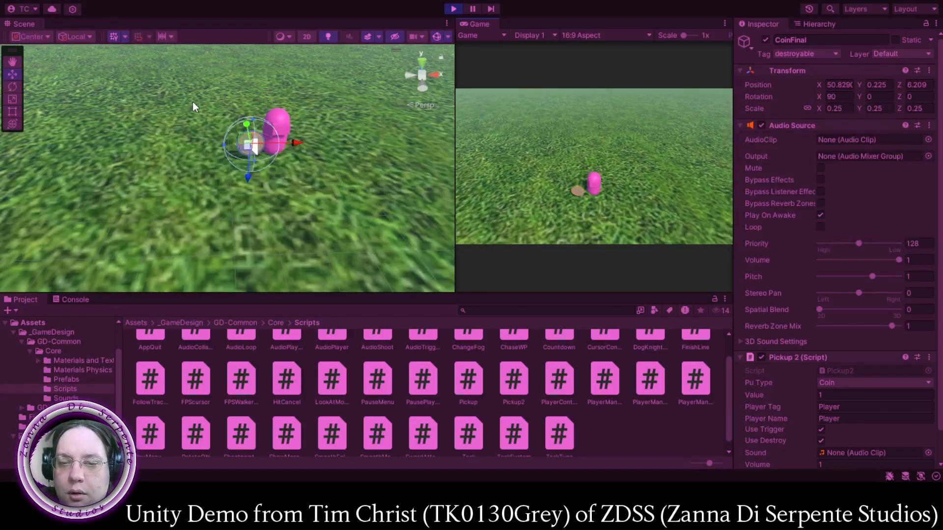
key(a)
key(w)
key(d)
key(s)
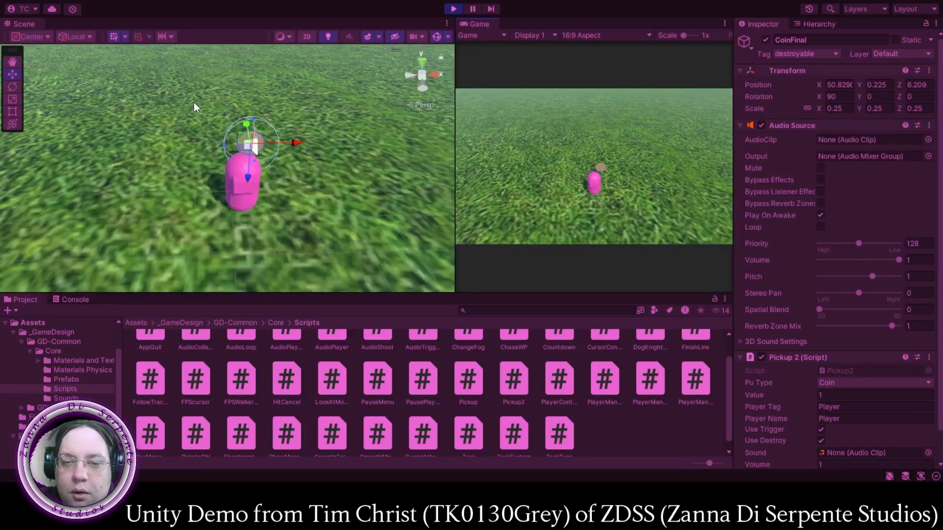
key(d)
key(a)
key(w)
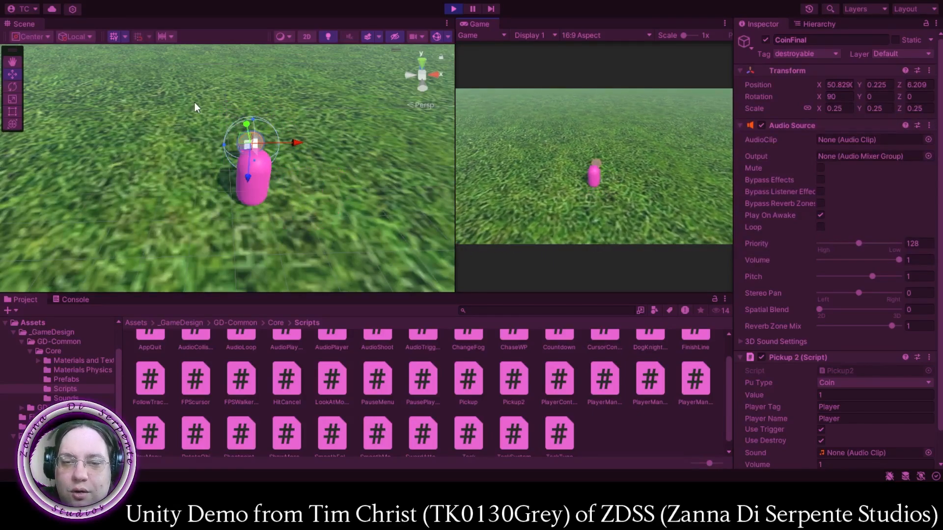
key(s)
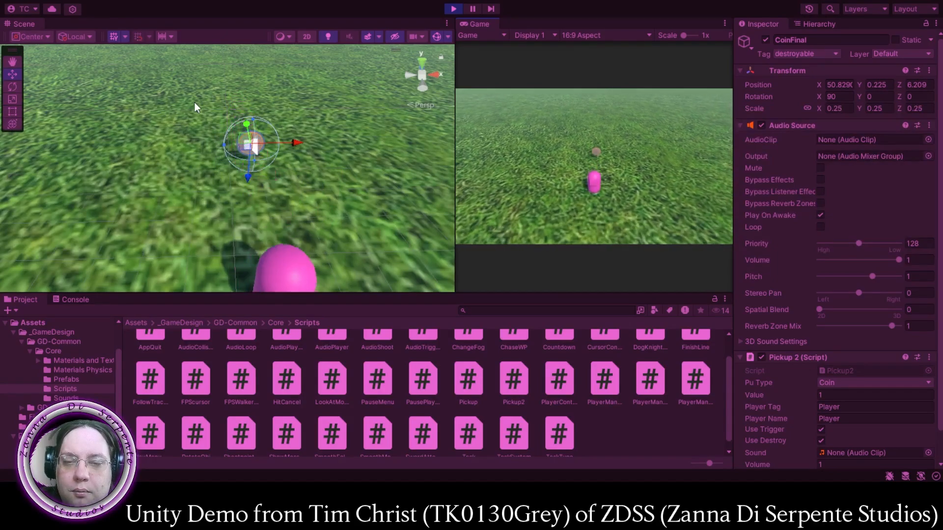
key(w)
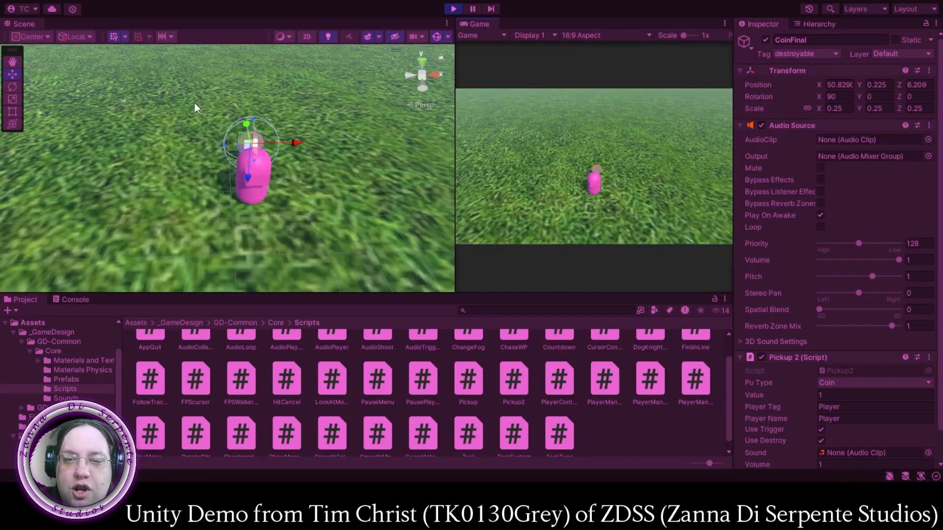
key(s)
key(d)
key(w)
key(a)
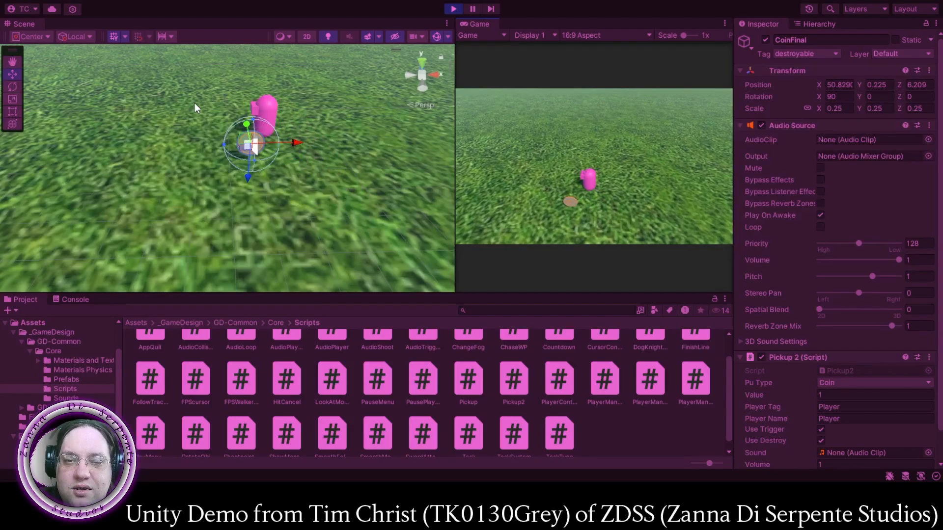
key(s)
key(d)
key(w)
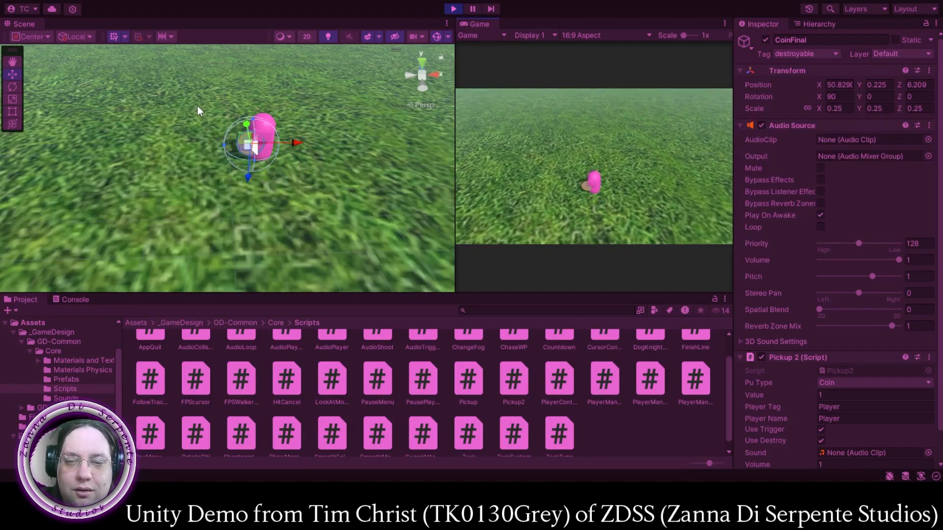
key(s)
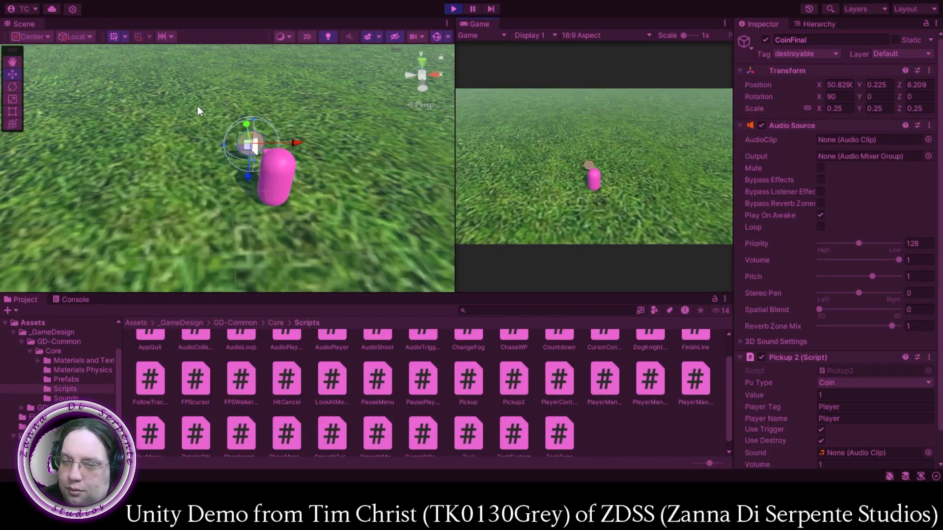
key(ctrl+p)
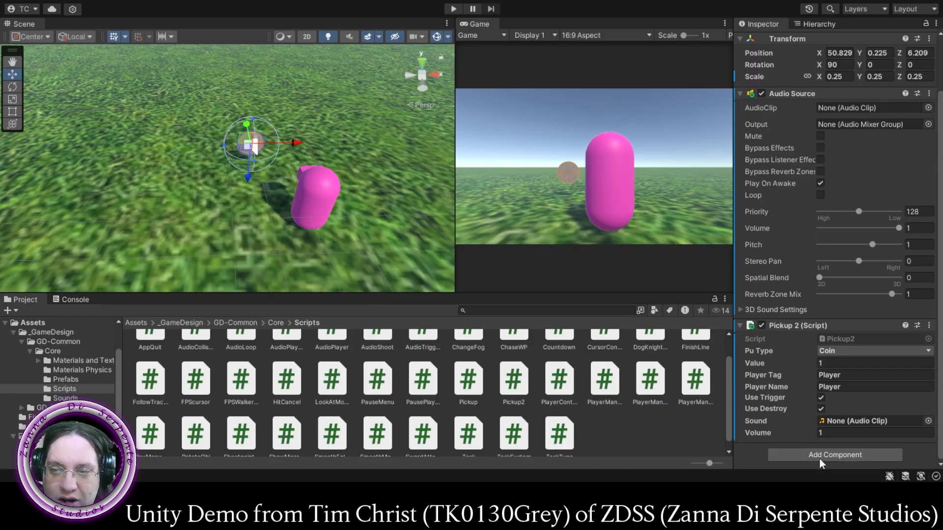
- Add a Sphere Collider to CoinFinal and playtest the coin pickup with the player
click(818, 454)
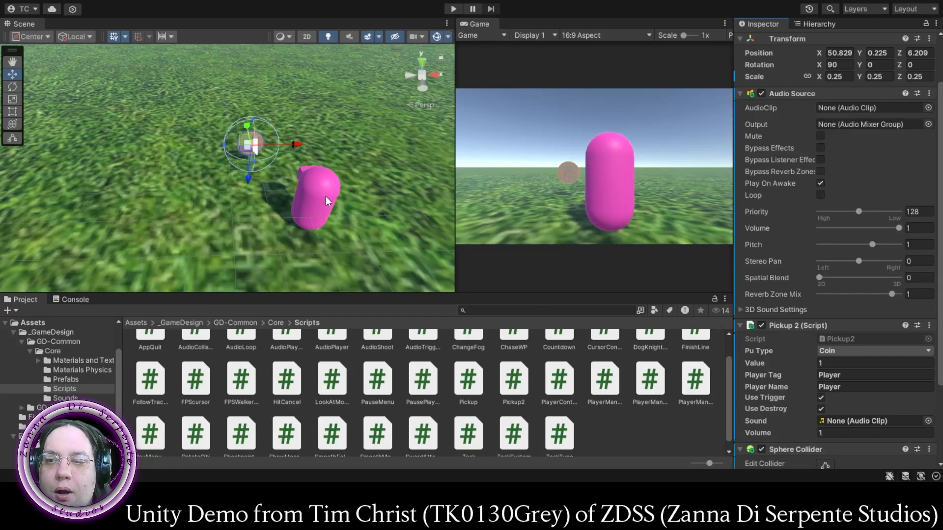
scroll(794, 393, down, 4)
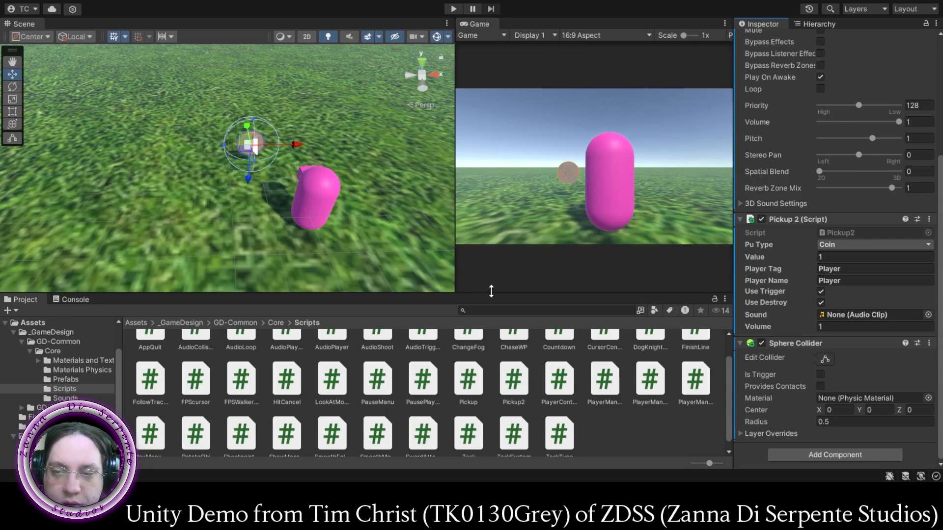
click(453, 8)
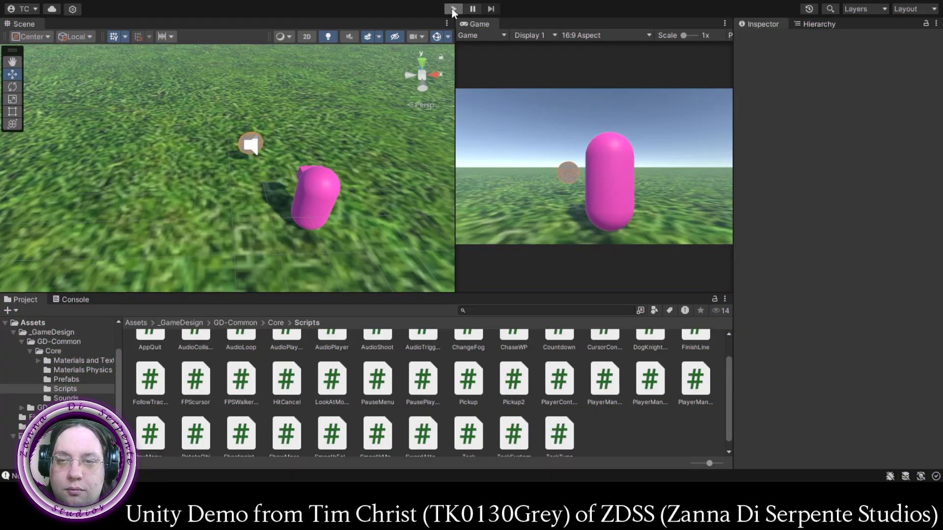
click(452, 10)
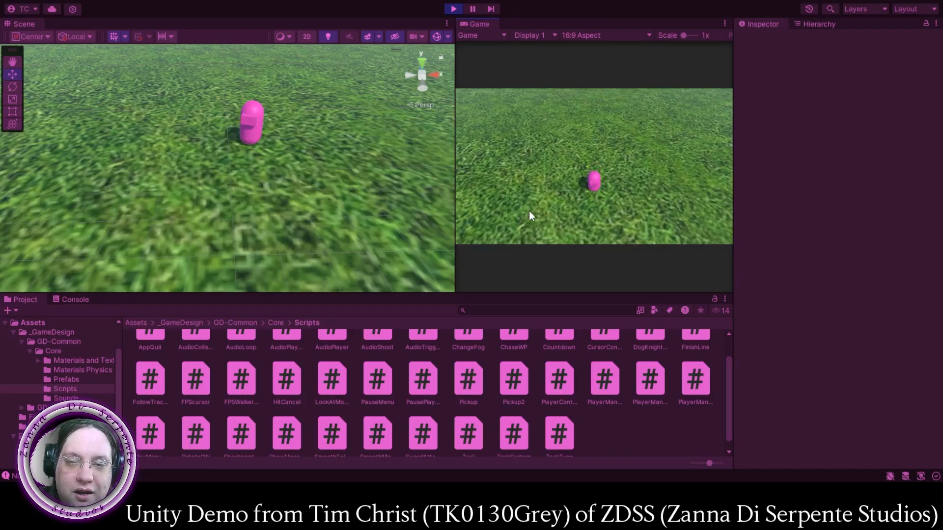
click(455, 10)
- Examine the coin and player from several angles in an enlarged Scene view, and restore the Game view's width
middle_drag(231, 164, 275, 188)
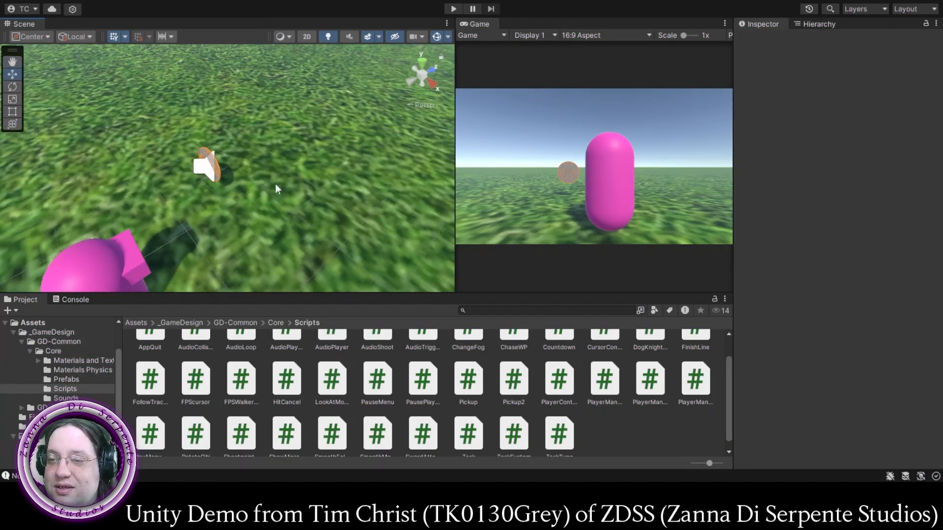
drag(455, 184, 673, 196)
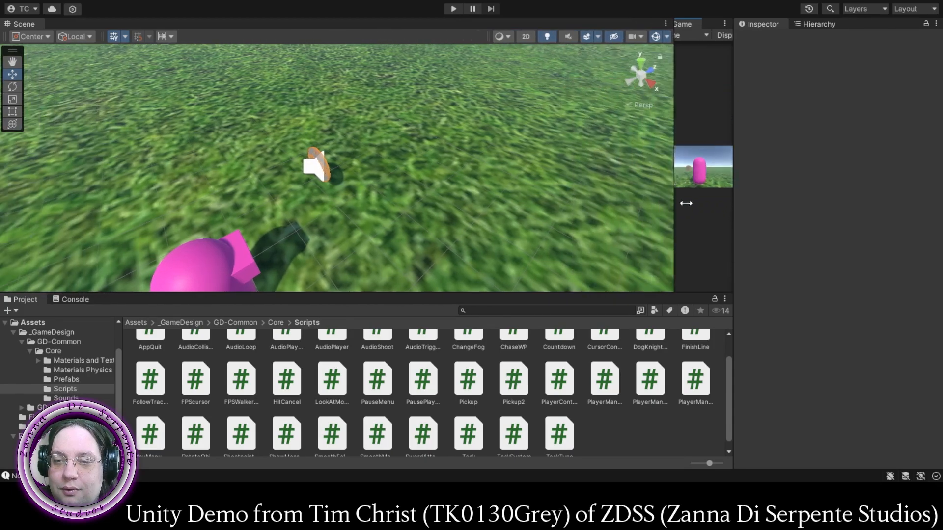
right_drag(478, 196, 285, 189)
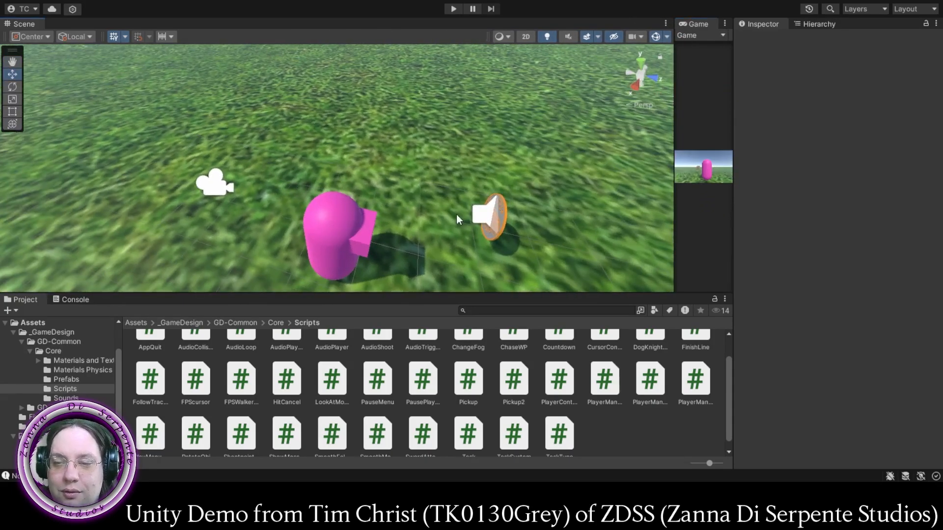
middle_drag(455, 214, 384, 200)
right_drag(385, 200, 143, 200)
mouse_move(457, 236)
middle_down()
mouse_move(400, 218)
mouse_move(429, 222)
mouse_move(438, 238)
mouse_move(467, 236)
middle_up()
scroll(441, 230, up, 5)
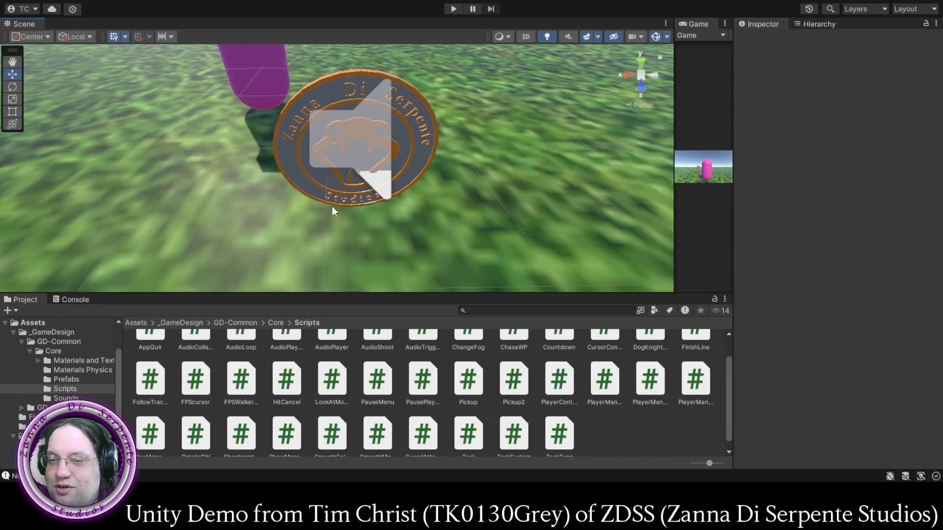
scroll(319, 149, down, 5)
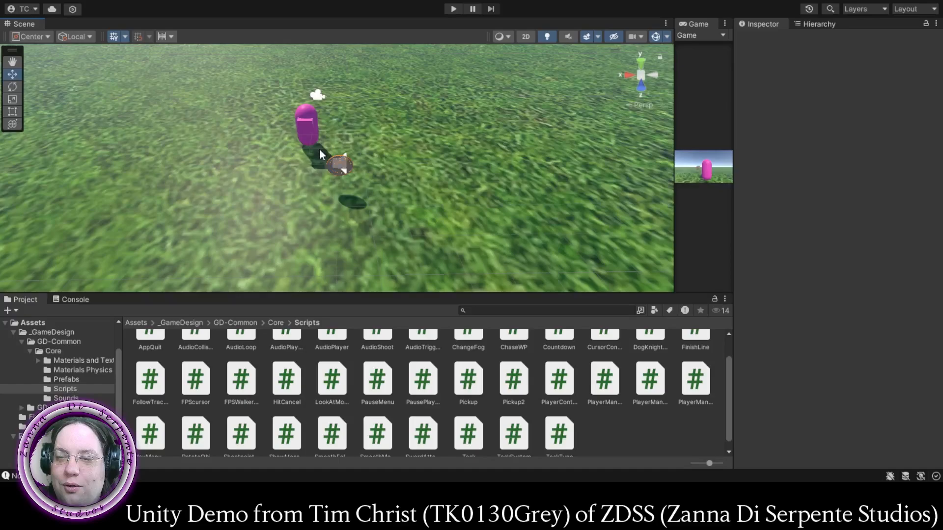
middle_drag(302, 224, 353, 225)
alt+drag(353, 224, 529, 215)
middle_drag(250, 189, 351, 204)
alt+drag(352, 204, 545, 232)
middle_drag(332, 202, 361, 198)
alt+drag(360, 198, 318, 183)
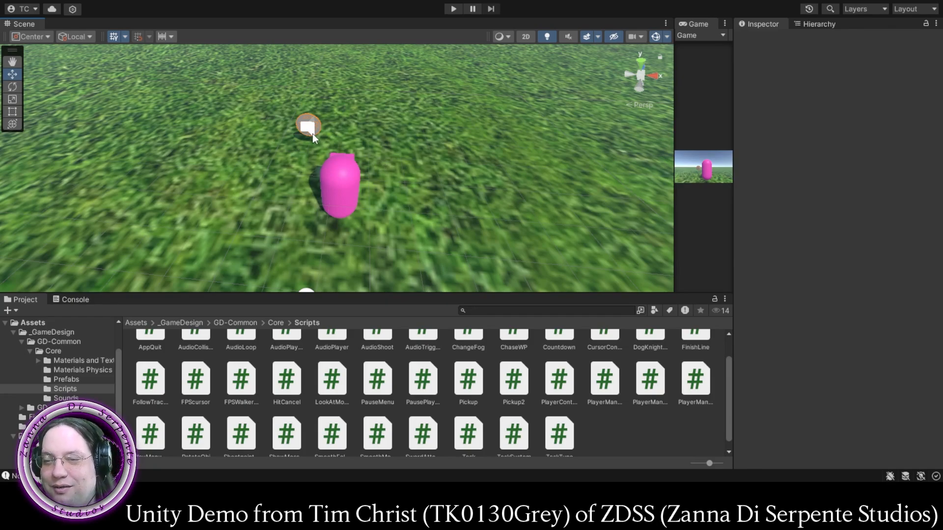
drag(674, 201, 407, 202)
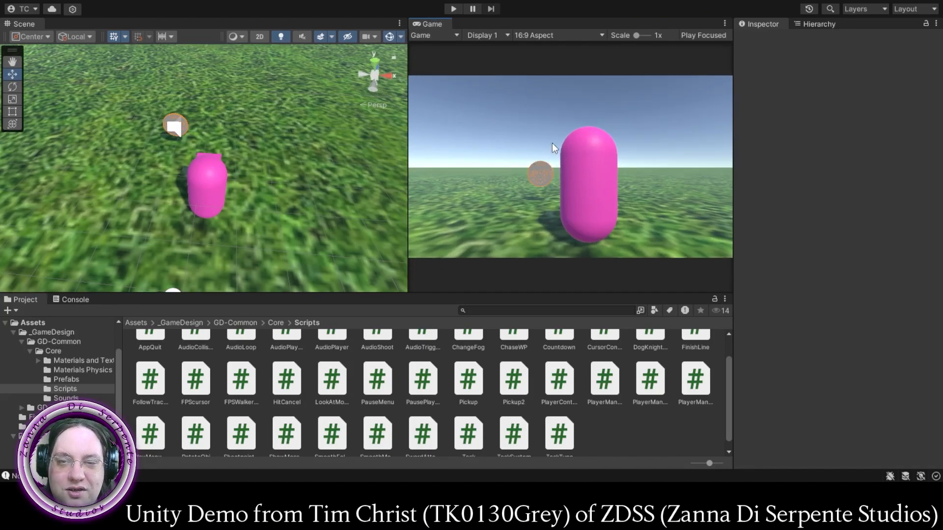
- Attach the RotateObj script from the Core Scripts folder to the CoinFinal object
click(818, 26)
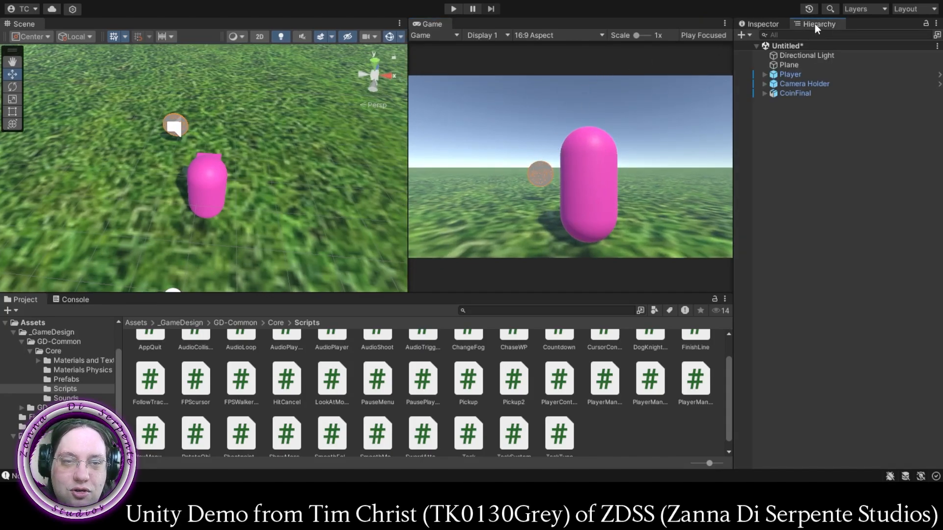
click(785, 94)
click(762, 24)
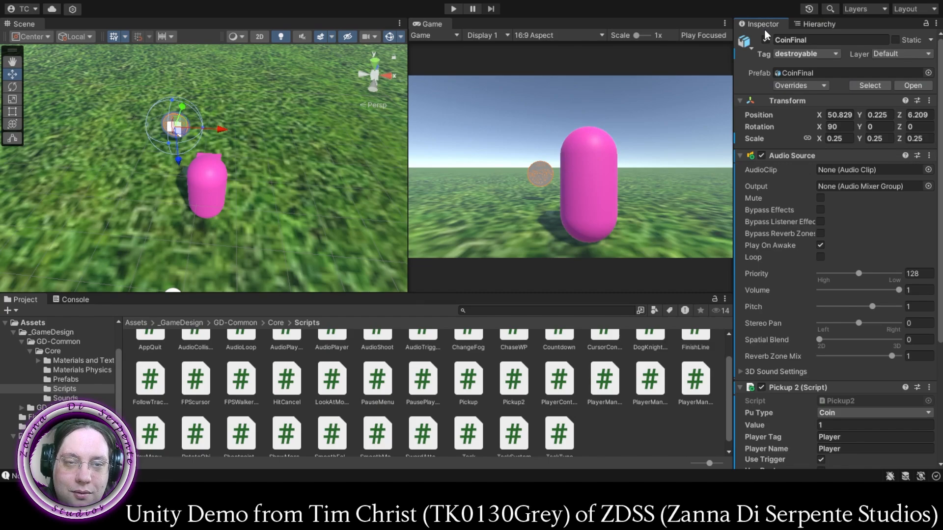
scroll(768, 334, down, 3)
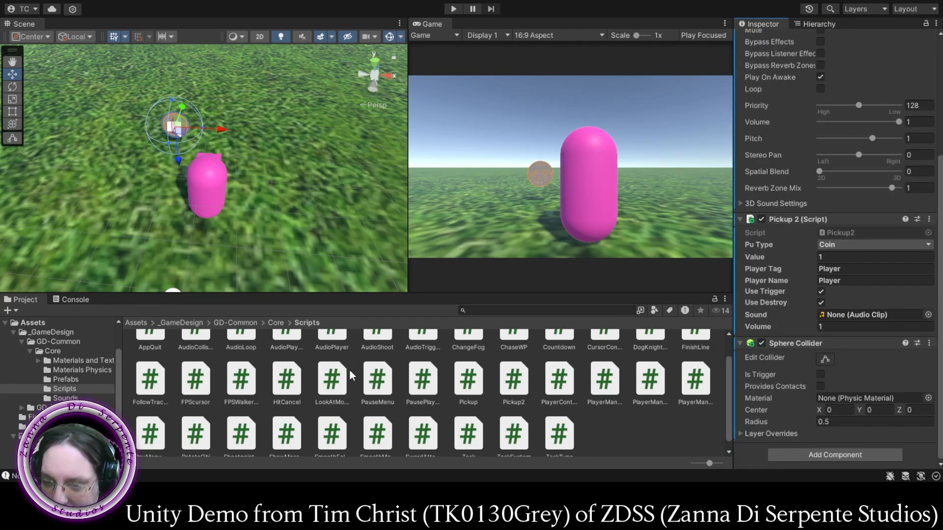
scroll(349, 370, down, 1)
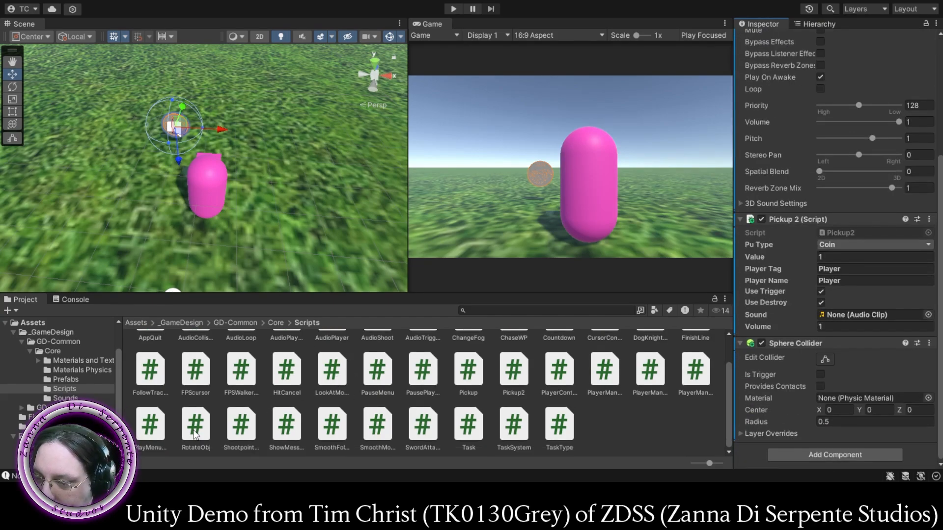
drag(196, 425, 775, 285)
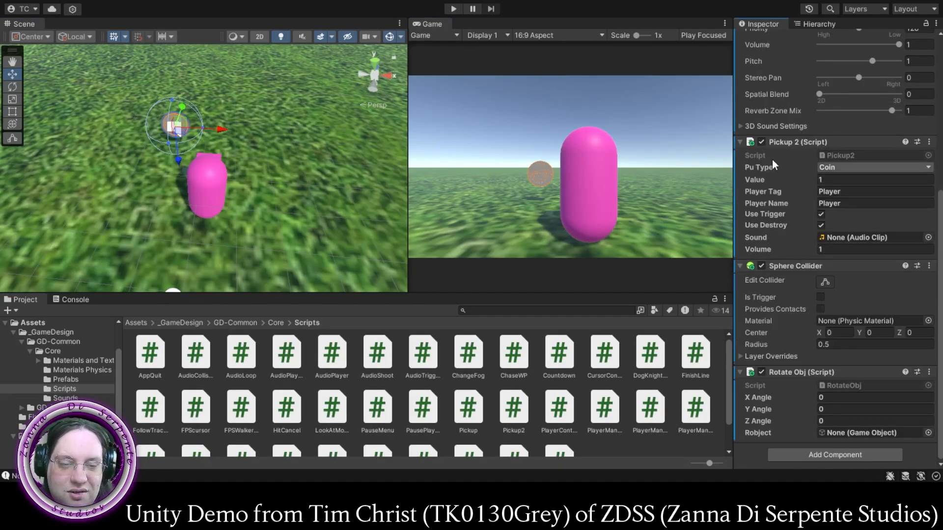
- Test-run the scene briefly and assign CoinFinal as the Robject of its Rotate Obj script
click(453, 9)
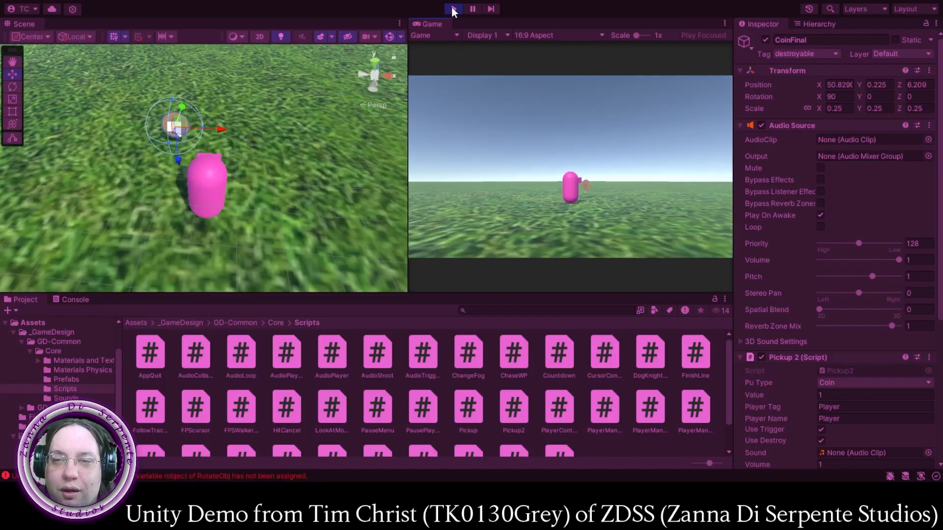
click(452, 8)
scroll(801, 393, down, 5)
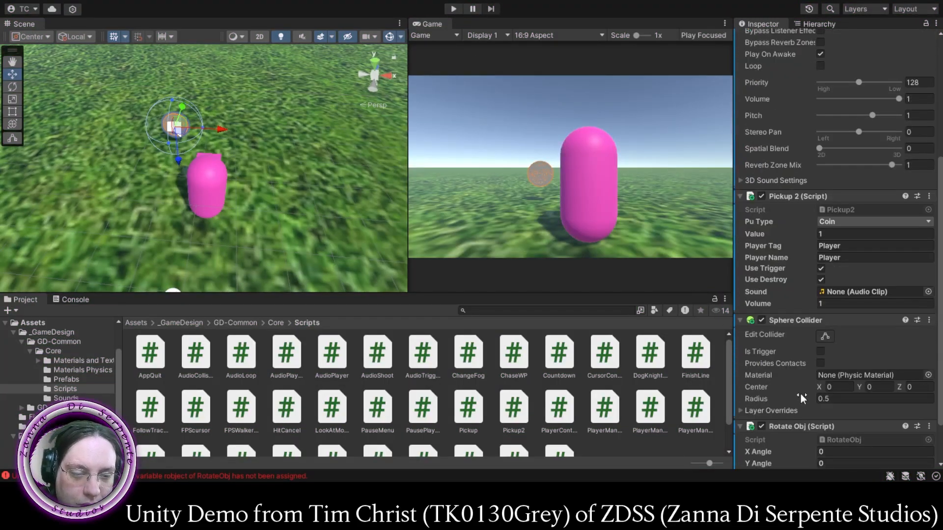
scroll(797, 344, down, 3)
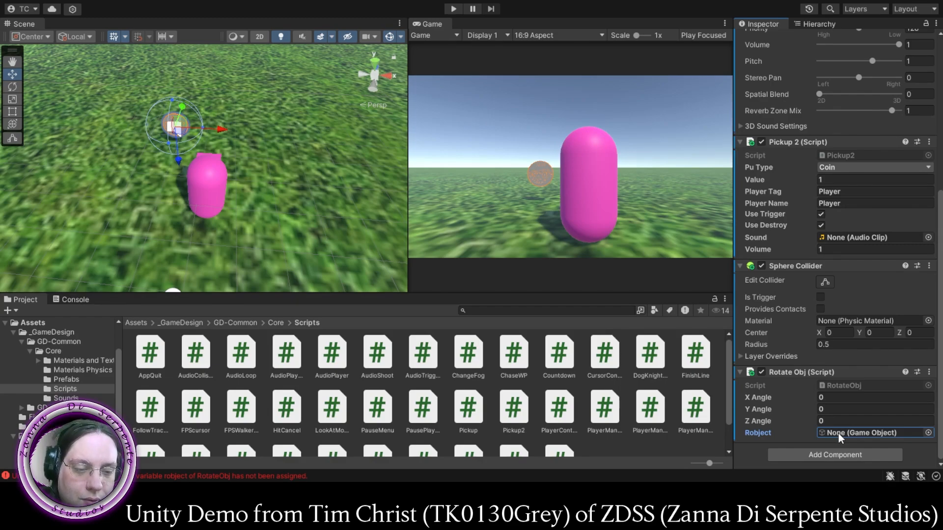
drag(856, 438, 856, 437)
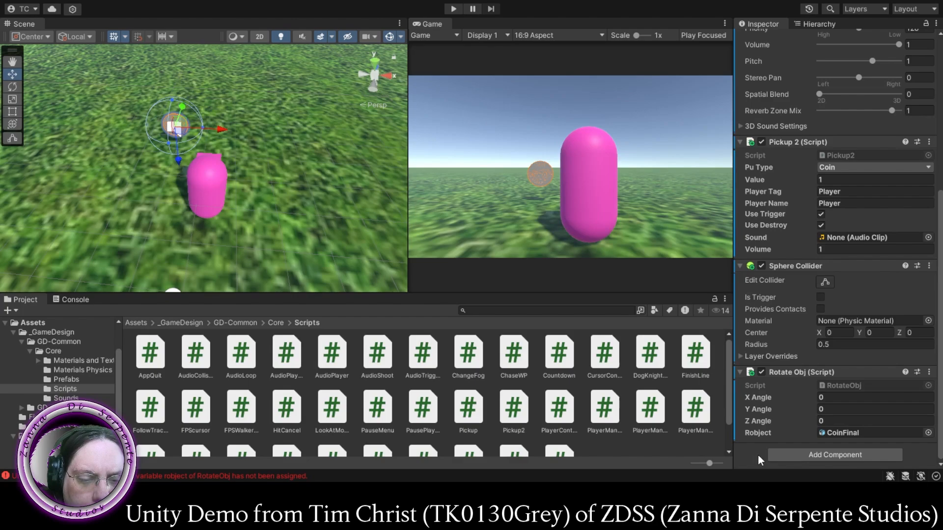
- Playtest the coin's rotation, and disable and collapse the Rotate Obj script on CoinFinal
click(453, 9)
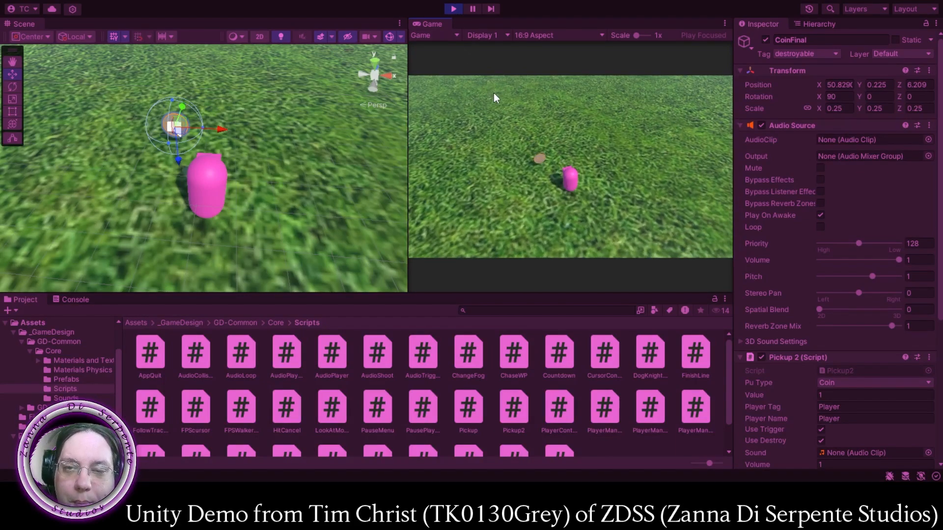
click(453, 8)
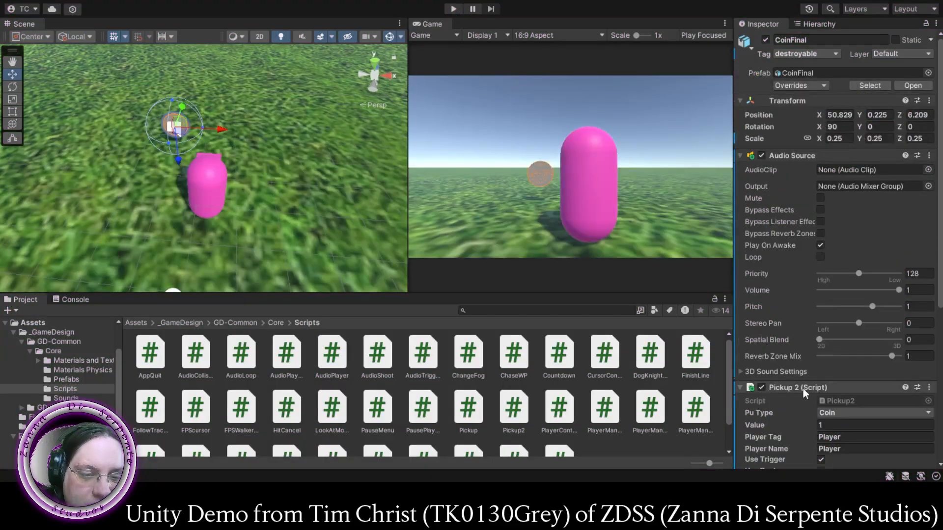
scroll(803, 387, down, 5)
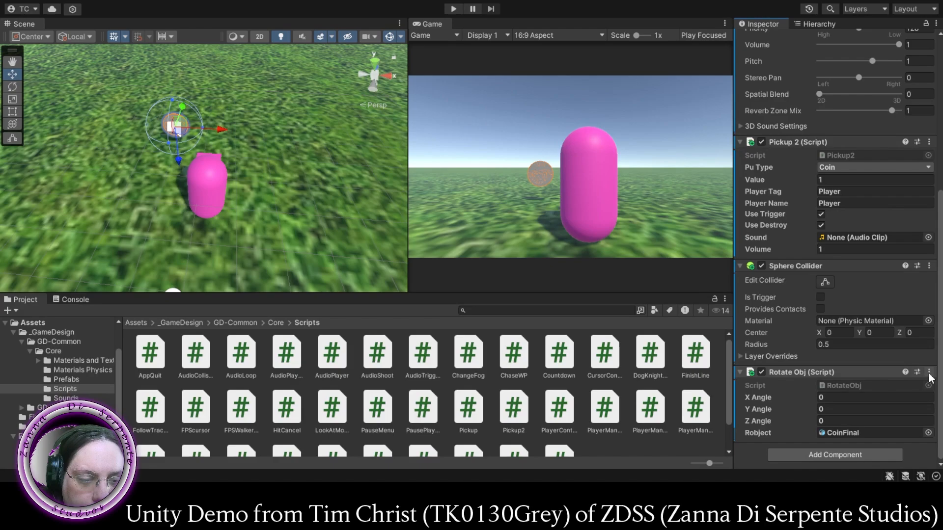
click(761, 373)
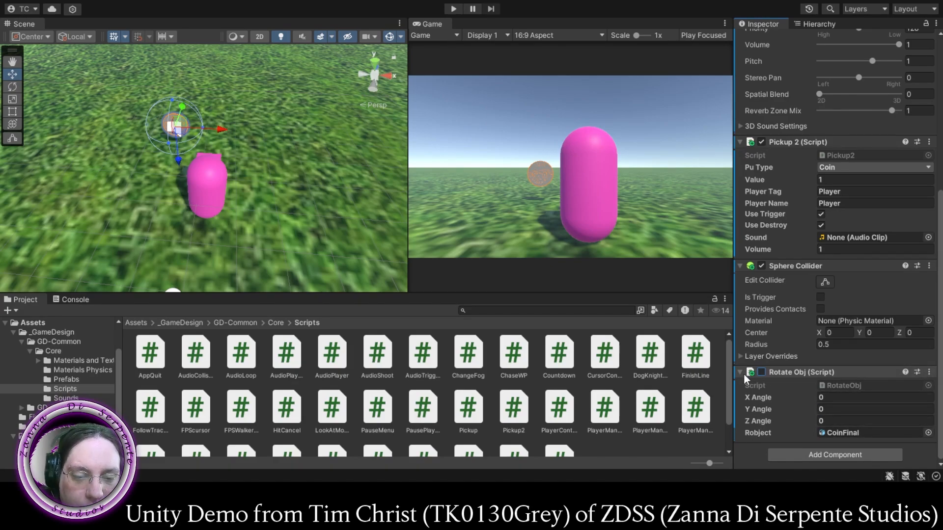
click(739, 373)
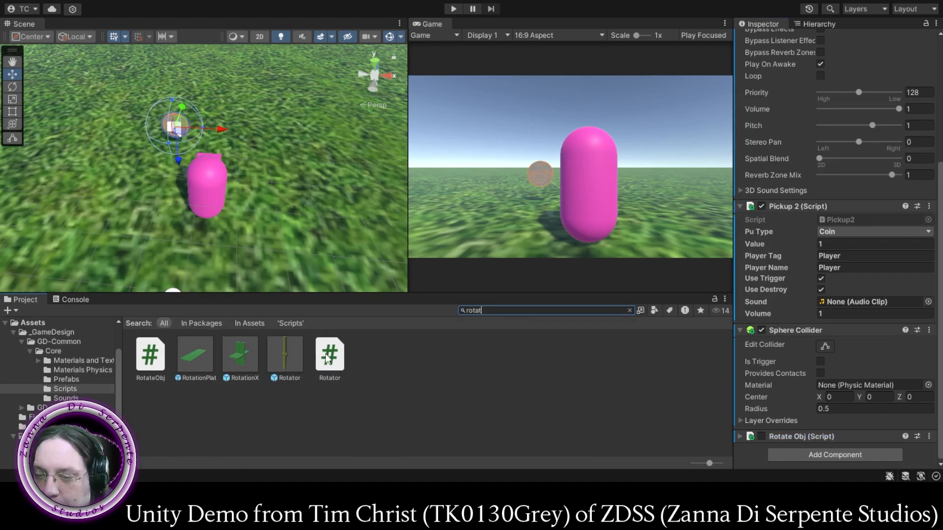
- Search the project for "rotat", attach the Rotator script to CoinFinal and briefly test-run the scene
drag(325, 354, 816, 455)
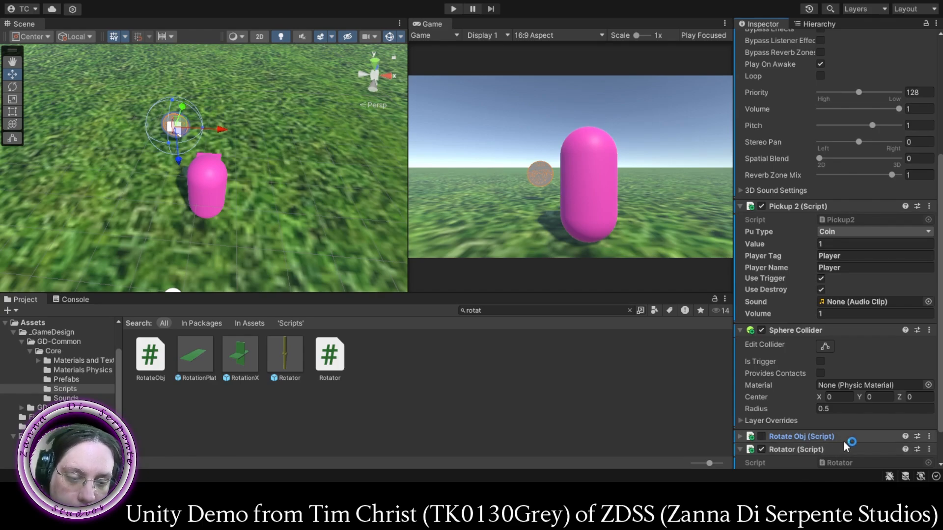
click(453, 9)
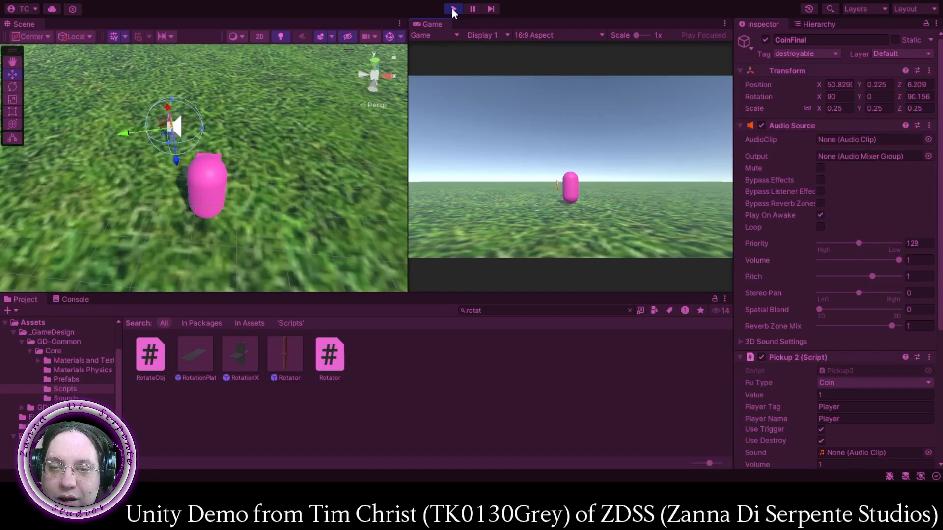
click(452, 9)
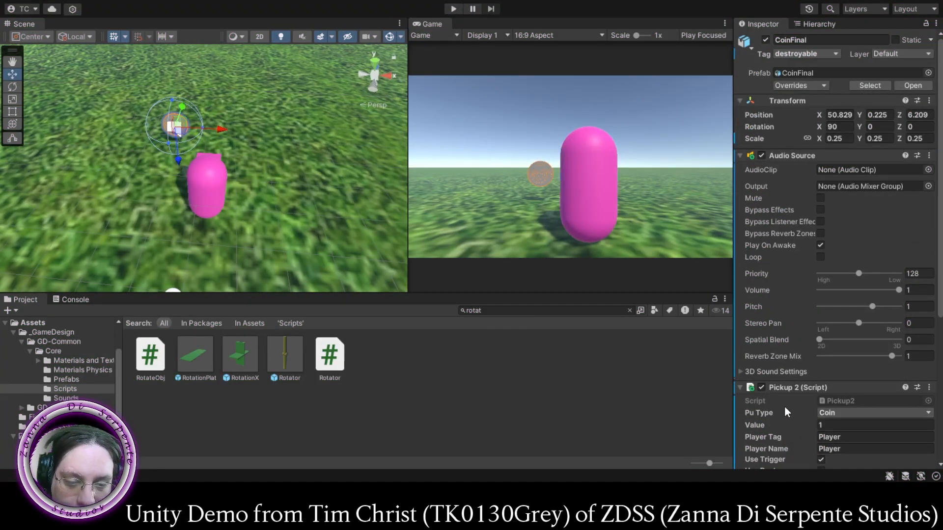
- Set the Rotator script's Speed on CoinFinal to 1 and playtest the coin's rotation close up in an enlarged Scene view
scroll(785, 405, down, 5)
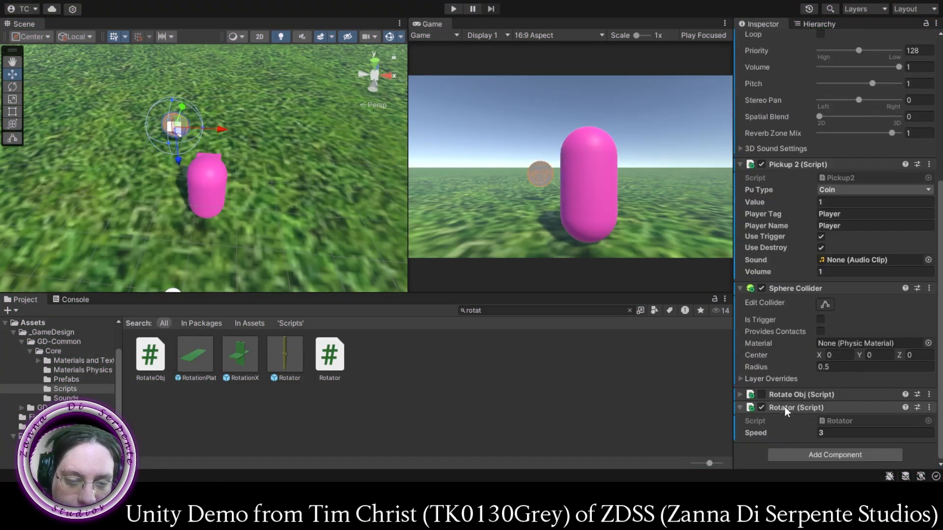
click(837, 432)
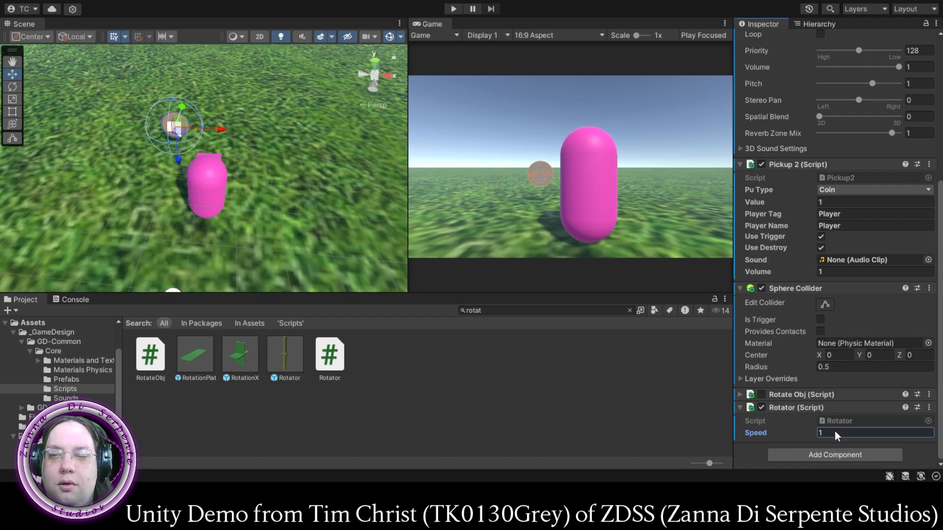
drag(408, 200, 745, 253)
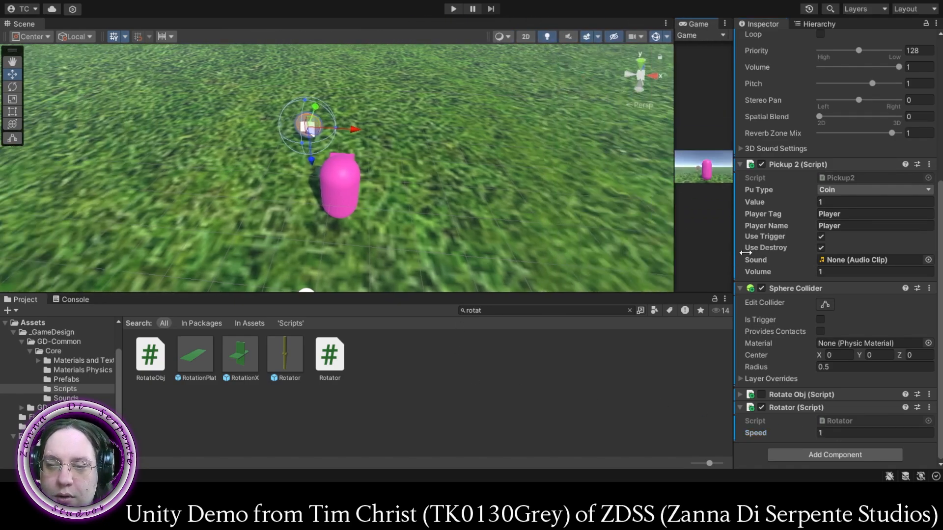
scroll(300, 139, up, 5)
scroll(299, 139, down, 2)
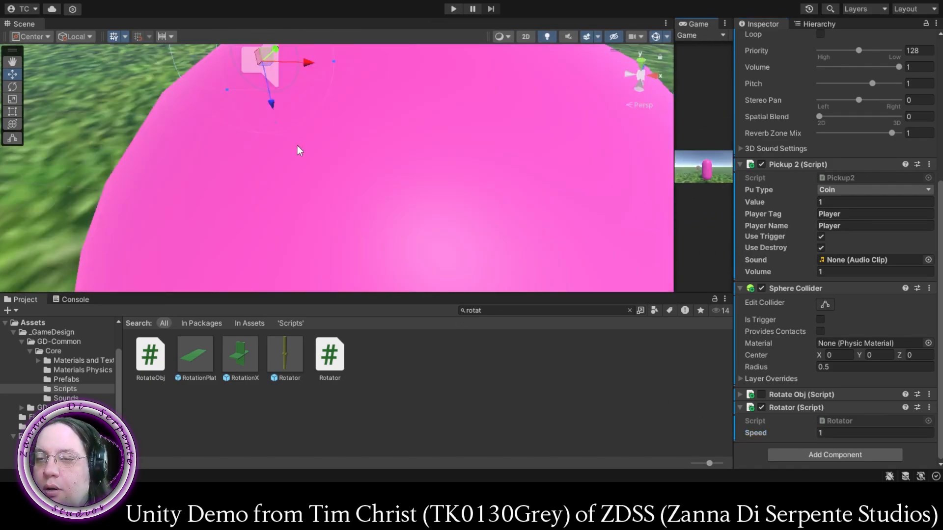
middle_drag(264, 157, 287, 185)
scroll(317, 192, up, 2)
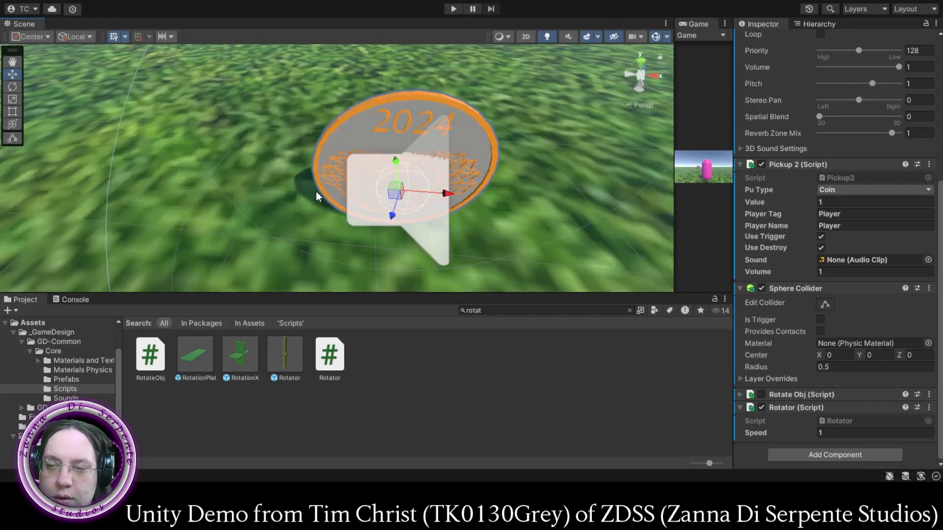
scroll(317, 192, up, 3)
scroll(344, 135, down, 3)
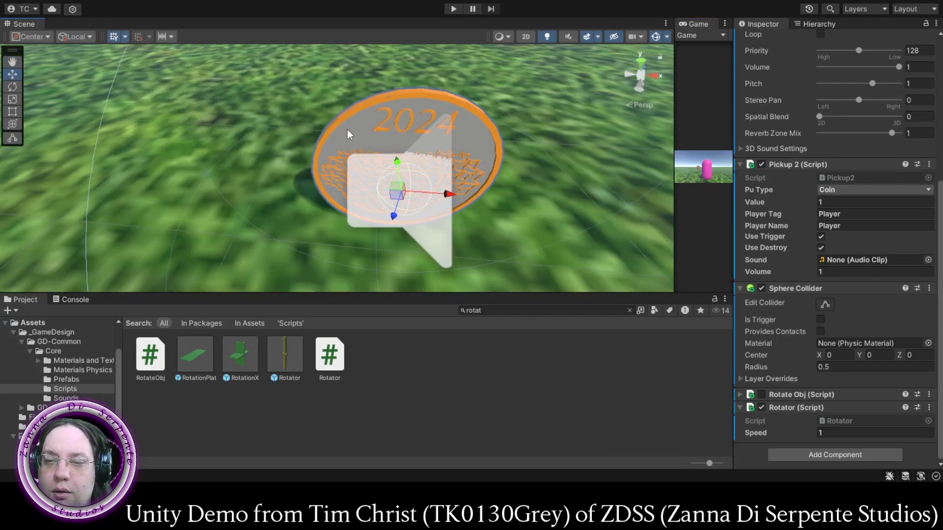
click(452, 9)
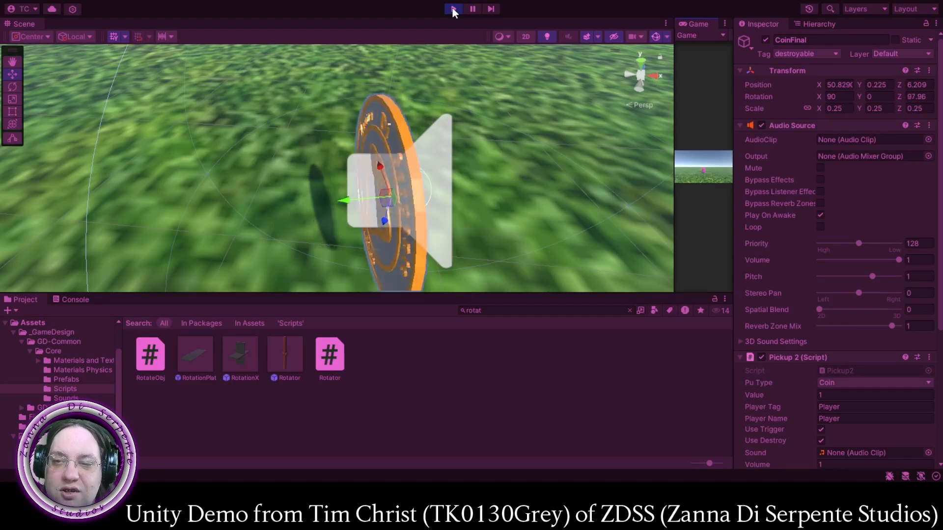
click(452, 10)
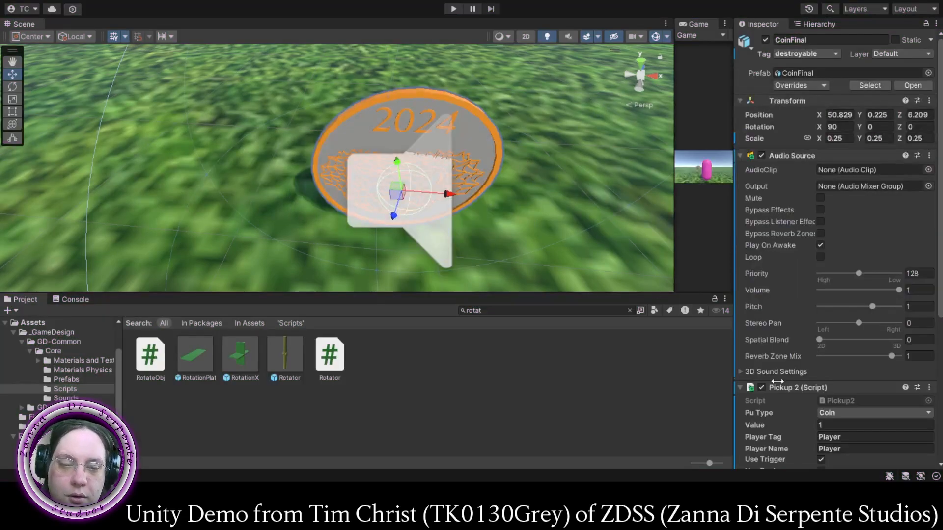
- Set the Rotator script's Speed on CoinFinal to 2
click(831, 425)
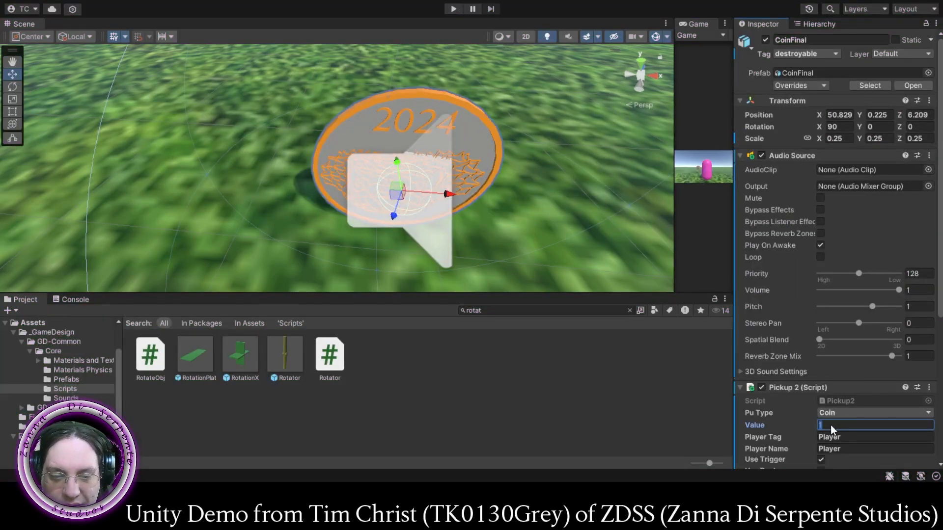
scroll(822, 425, down, 5)
click(827, 433)
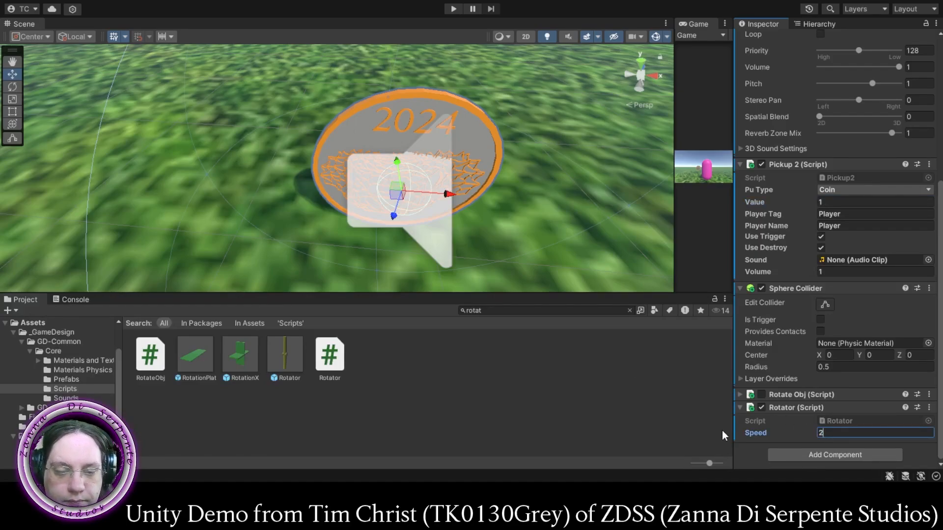
- Playtest the coin's spin, enlarge the Game view, move the player into the coin to collect it, and stop the test
click(453, 9)
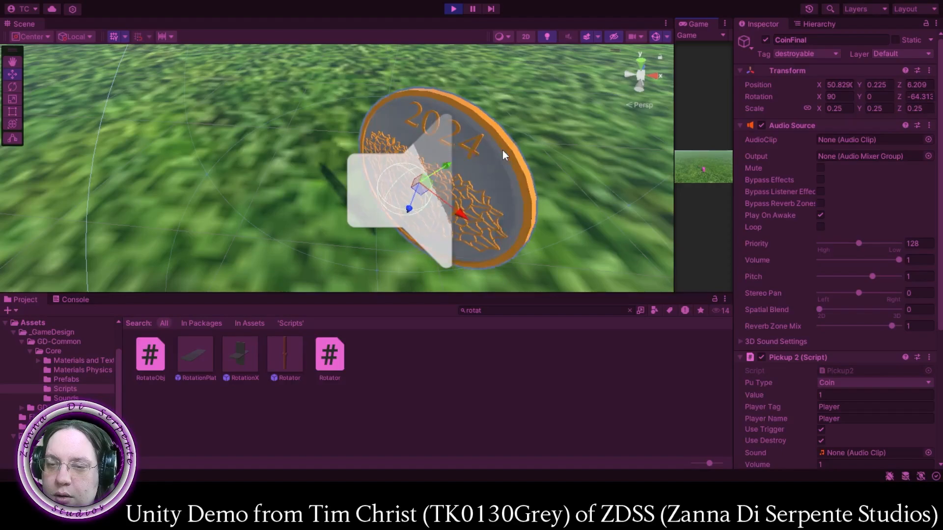
scroll(461, 230, down, 6)
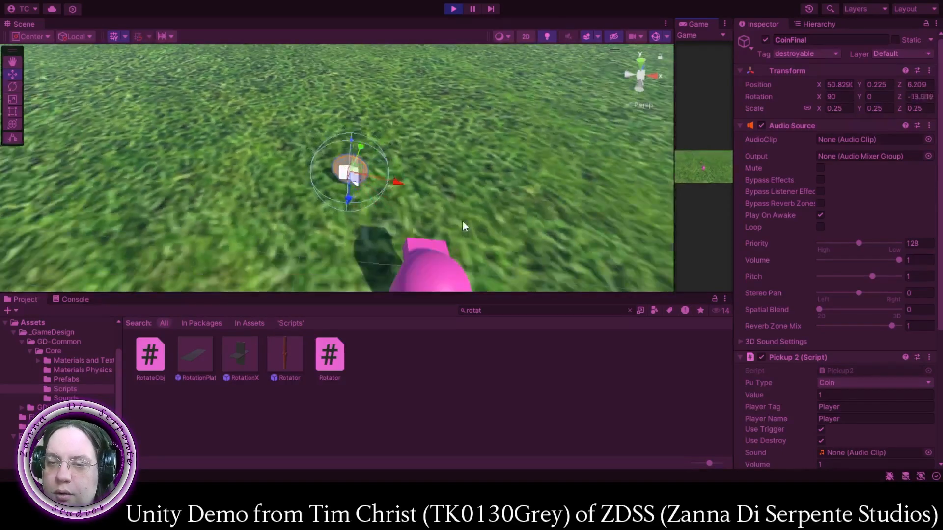
scroll(462, 226, down, 3)
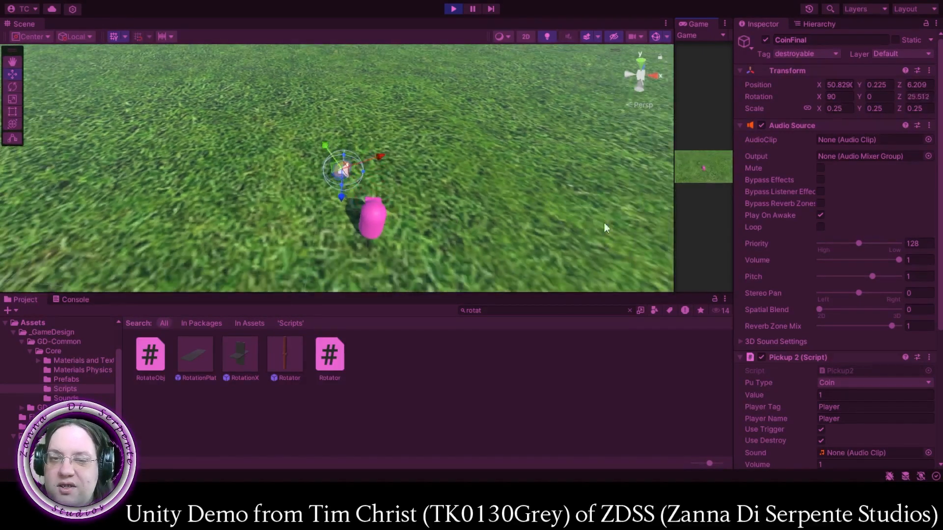
drag(673, 224, 136, 172)
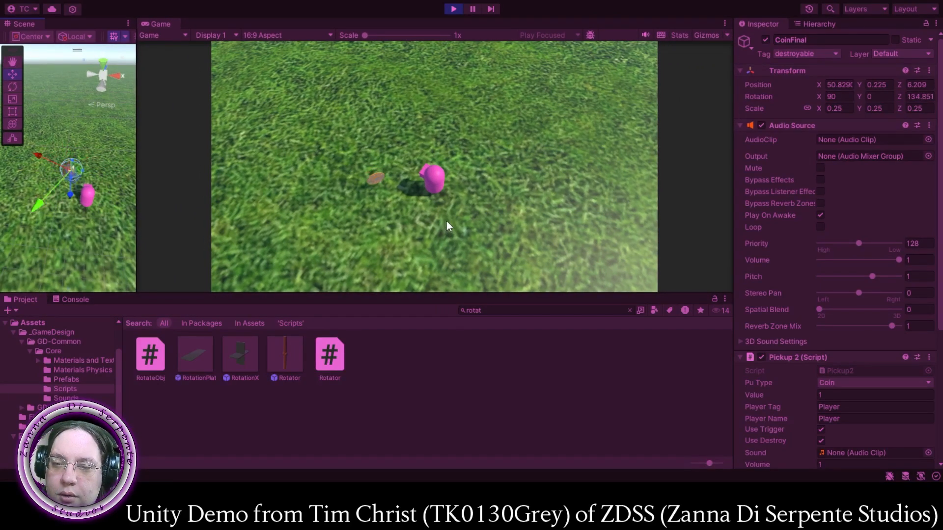
click(318, 171)
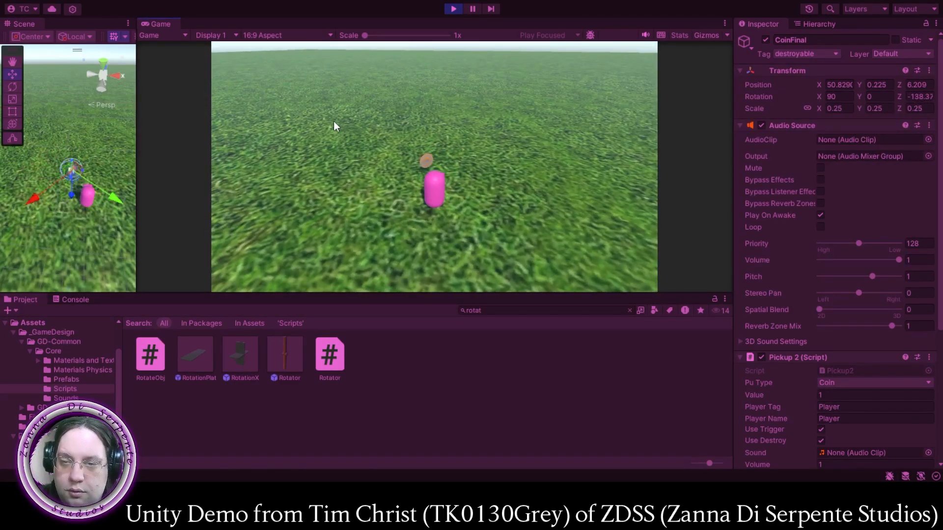
key(a)
key(w)
key(d)
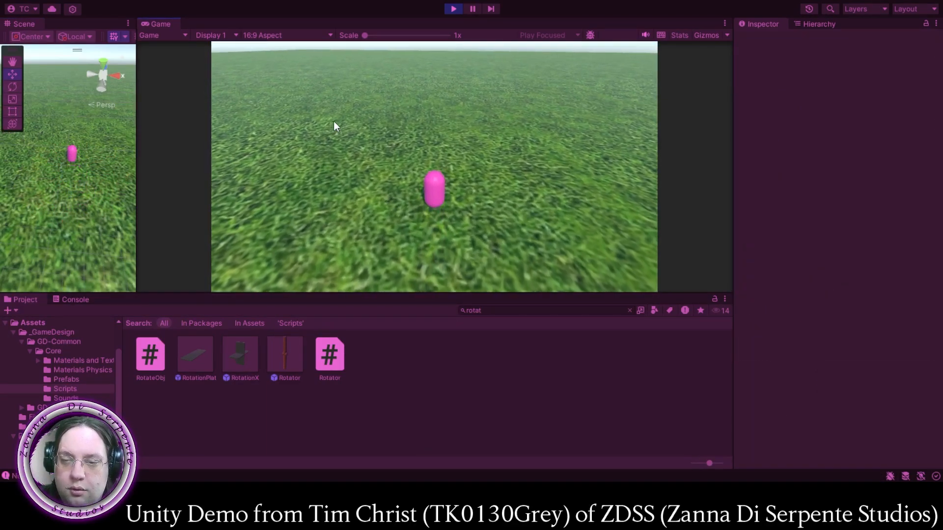
click(452, 9)
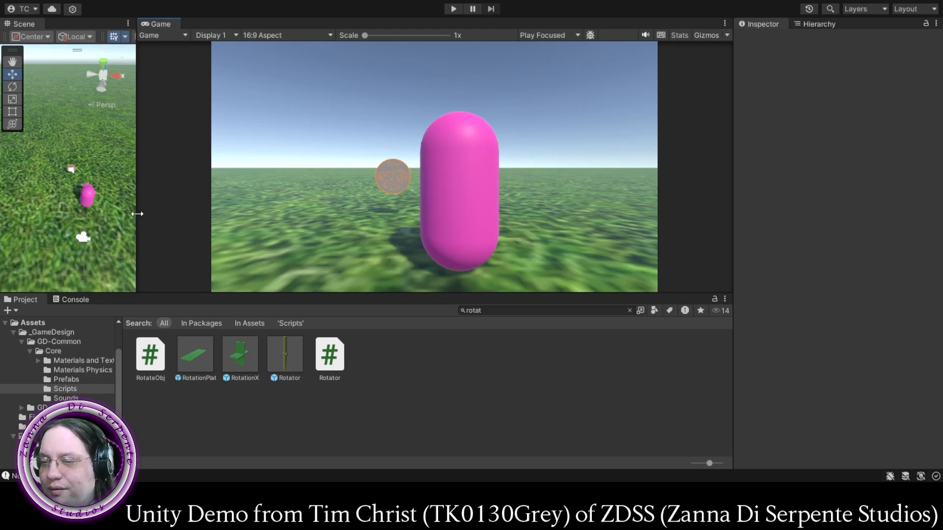
- Widen the Scene view again beside the Game view and show the scene's object hierarchy
drag(137, 214, 483, 234)
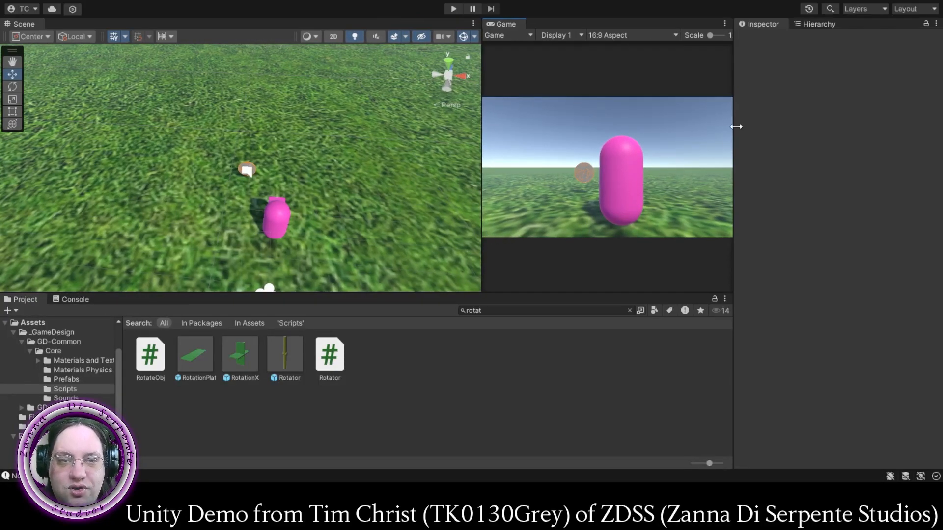
click(819, 24)
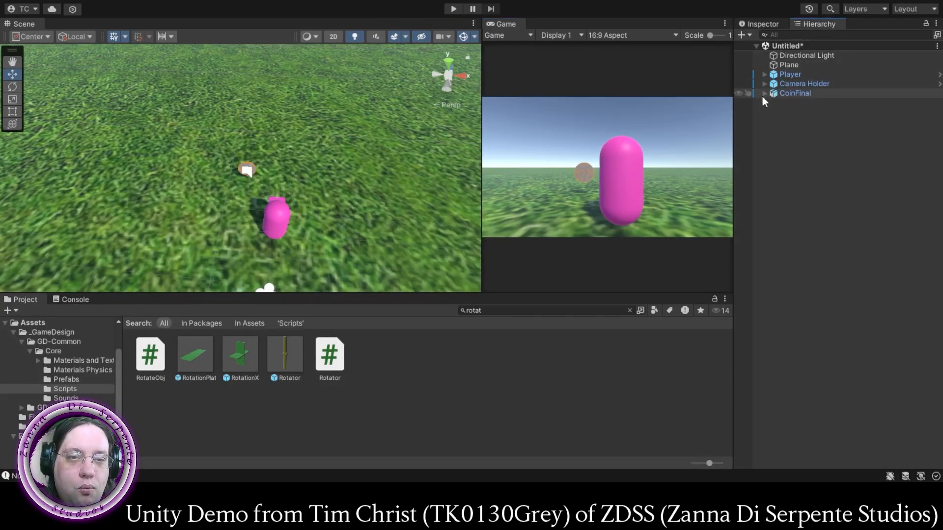